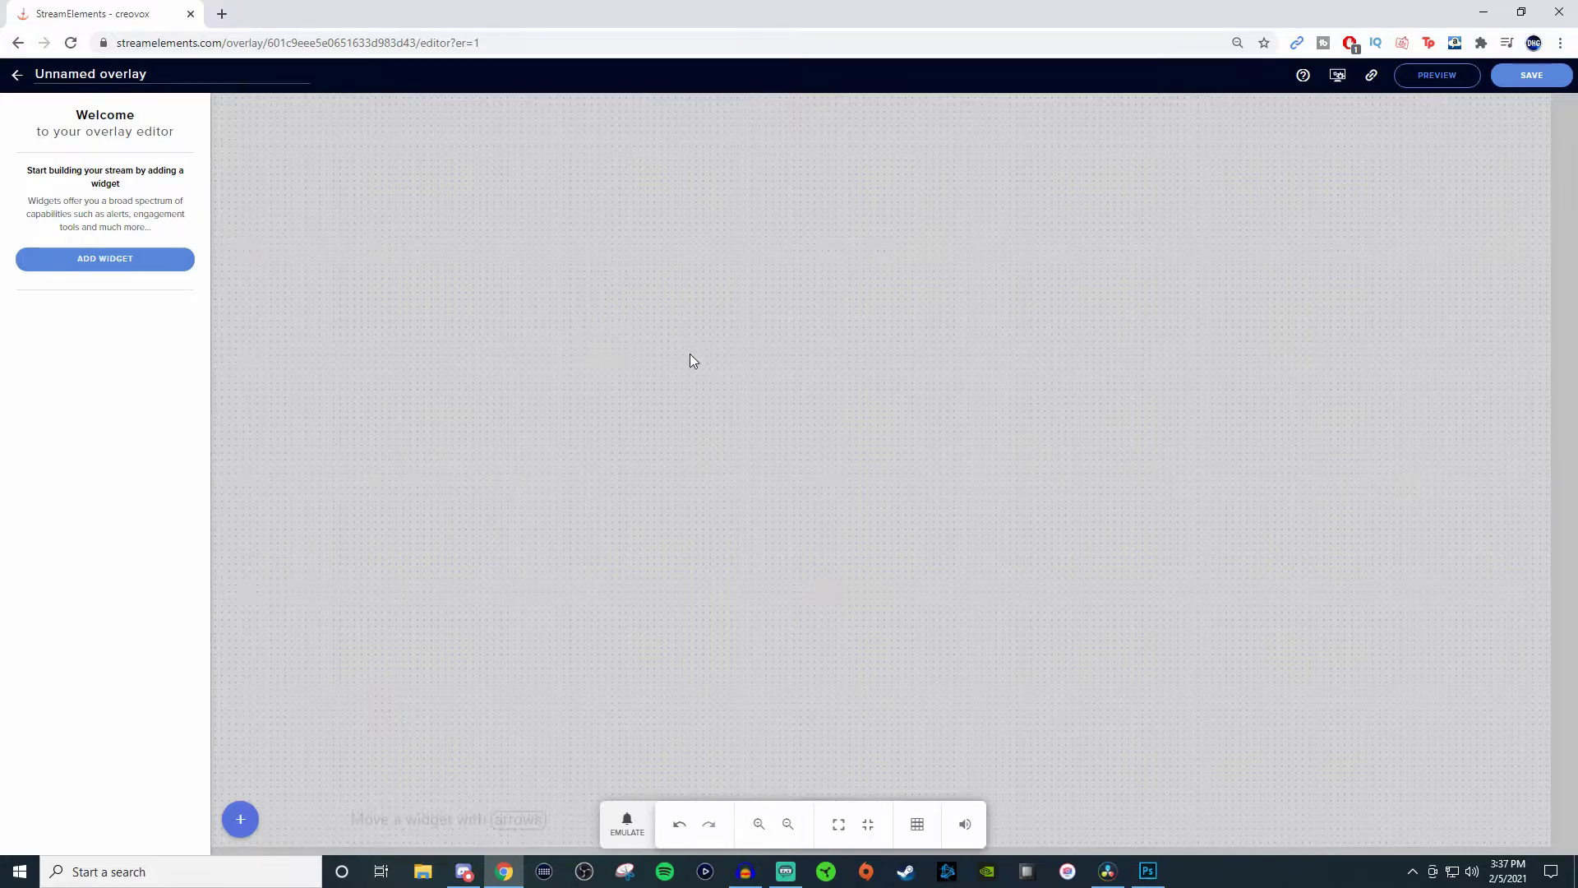
Add the HypeCup widget from Alerts to the overlay and open its Follower alert settings.
left_click(251, 816)
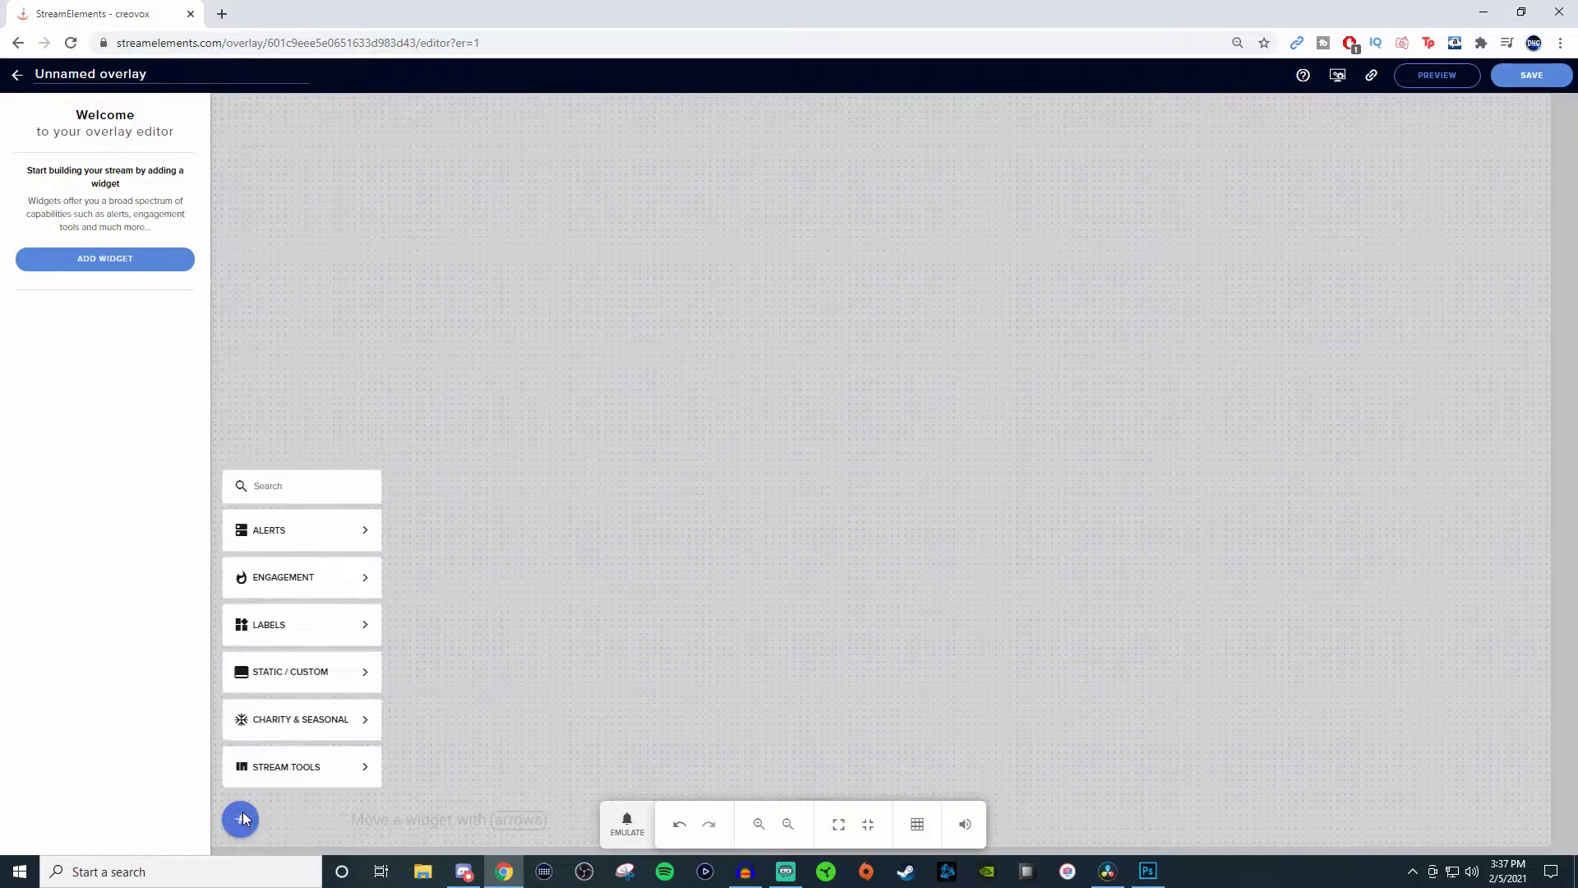
mouse_move(298, 534)
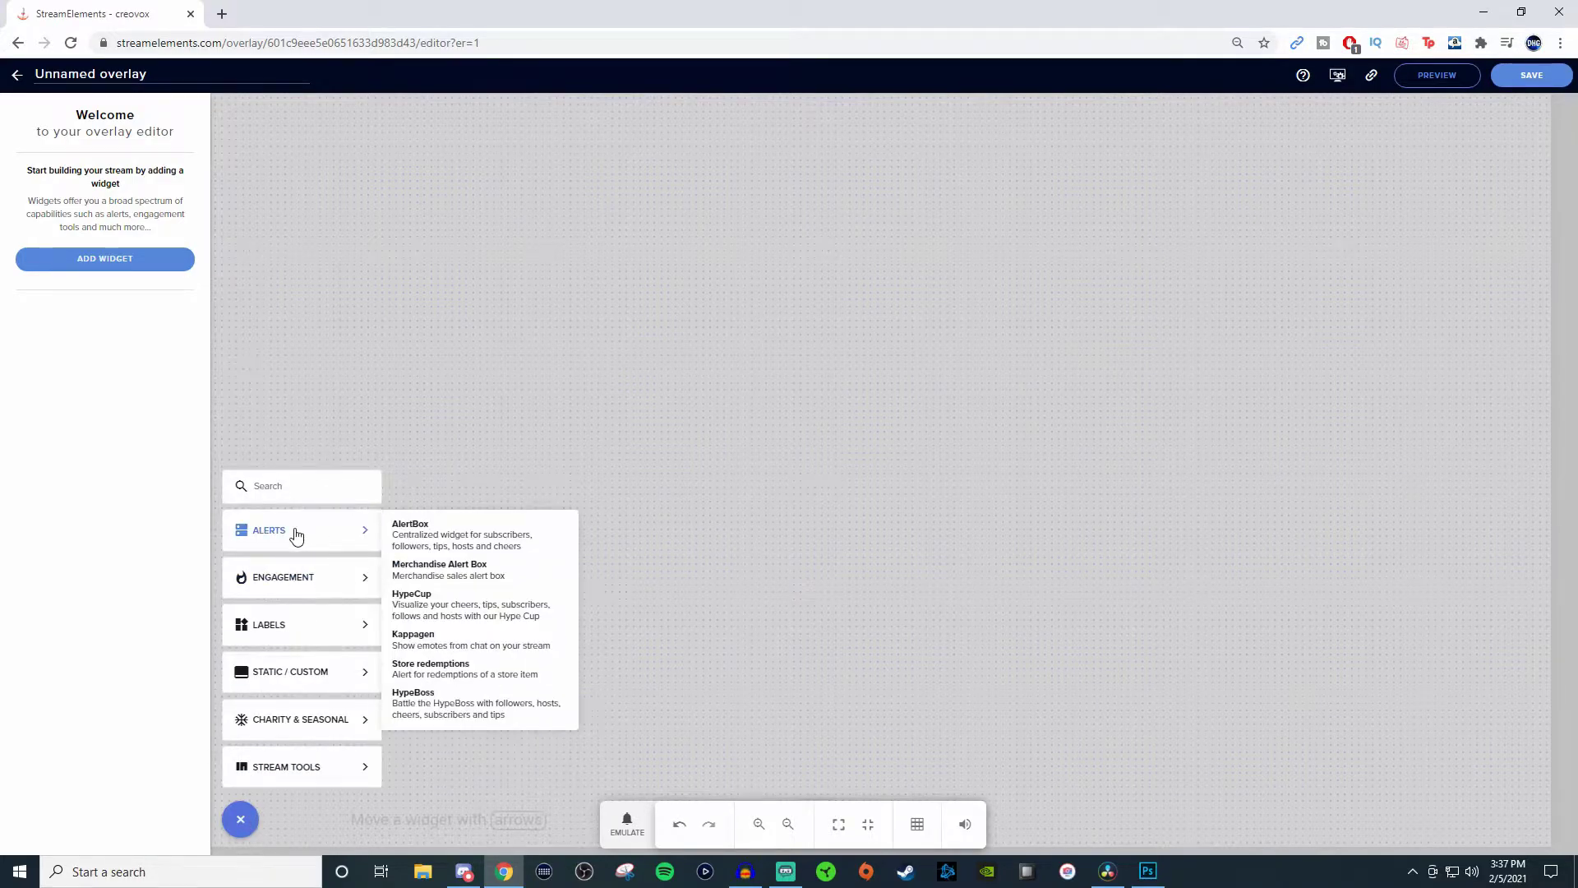
left_click(479, 612)
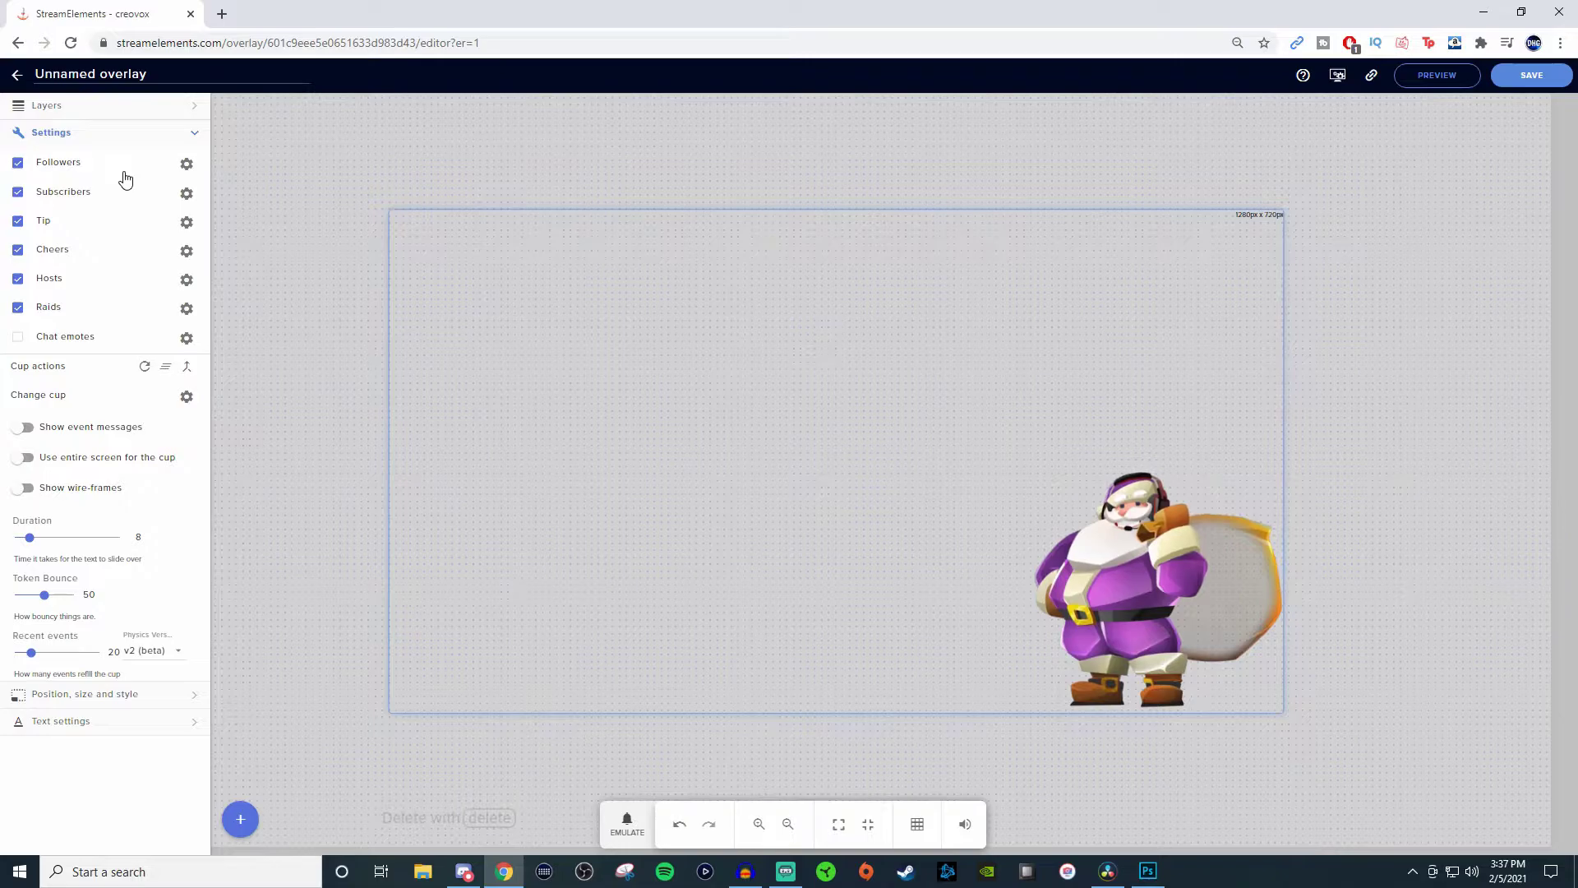
left_click(186, 165)
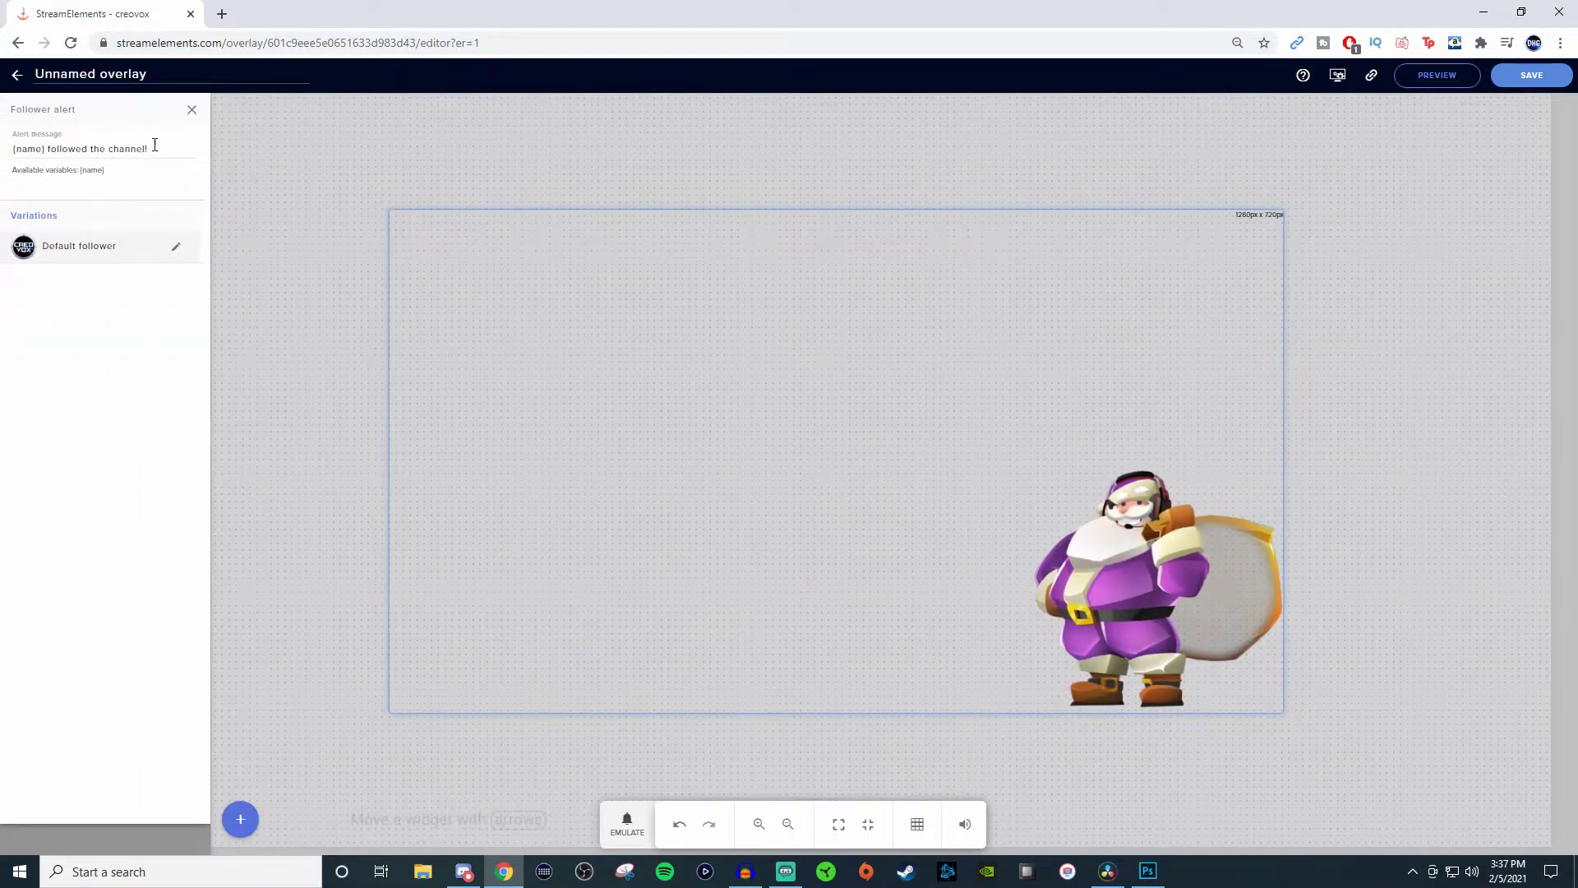
Open the Default follower token variation for editing.
left_click(177, 248)
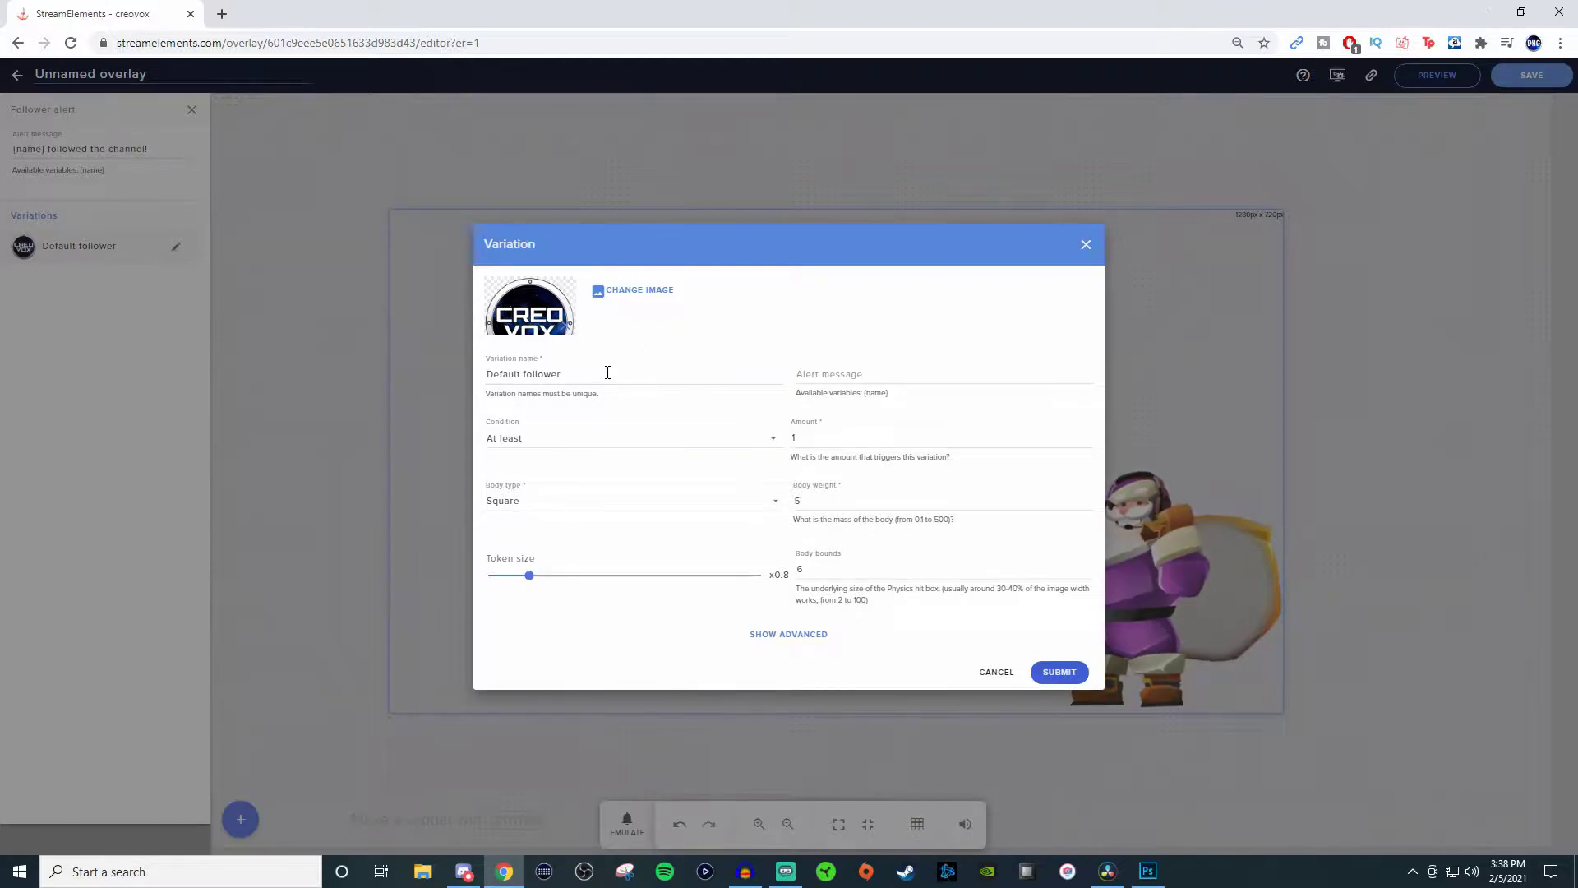
Submit the Default follower variation with condition At least, leaving advanced options hidden.
left_click(624, 442)
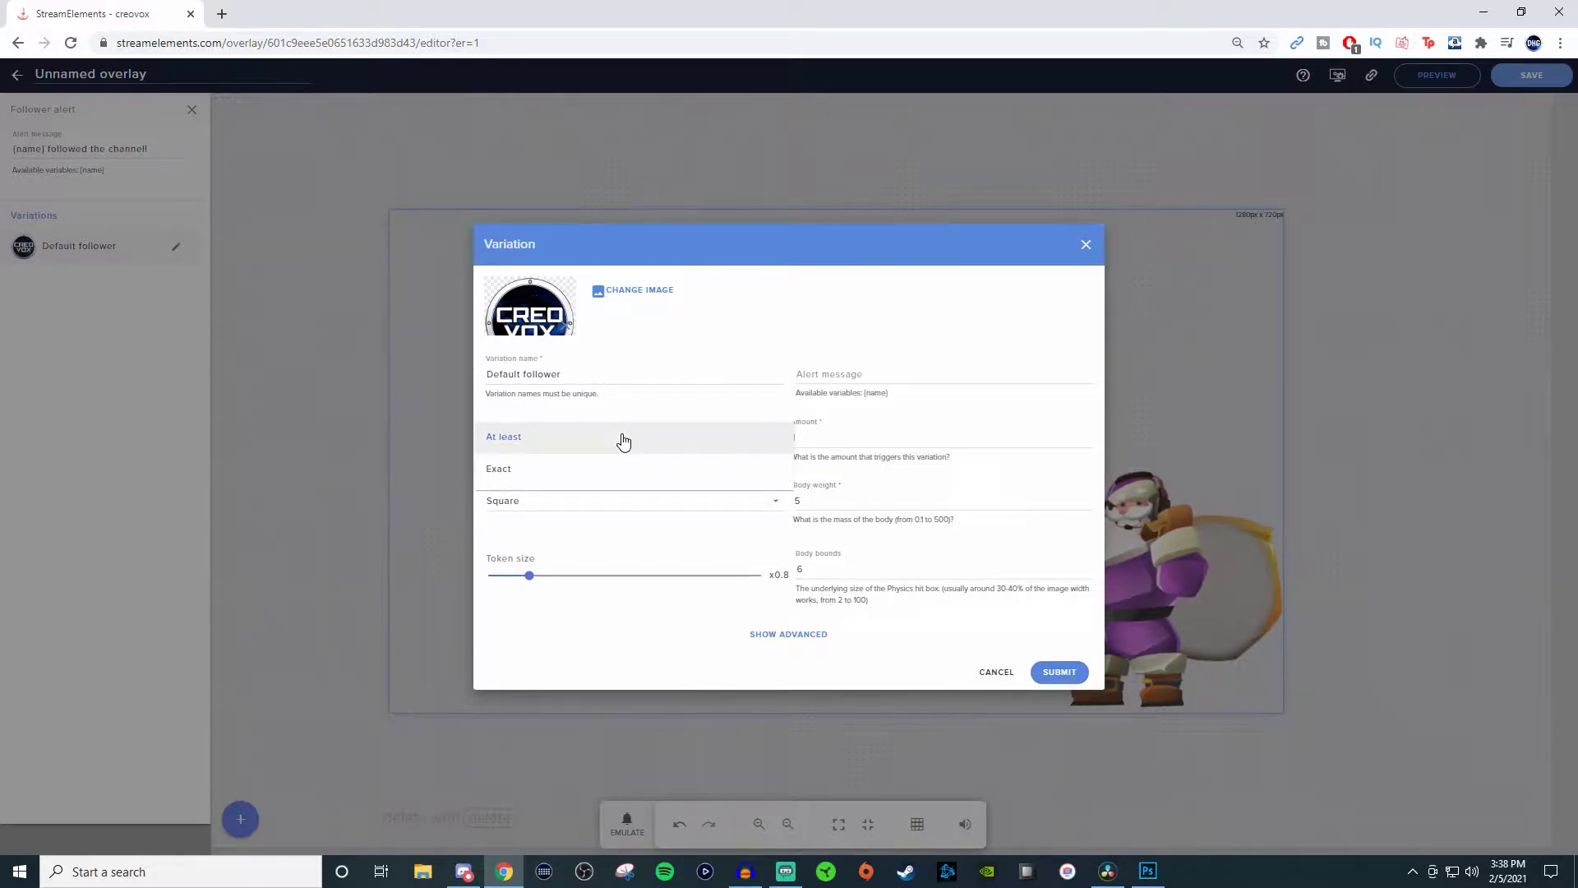
left_click(624, 442)
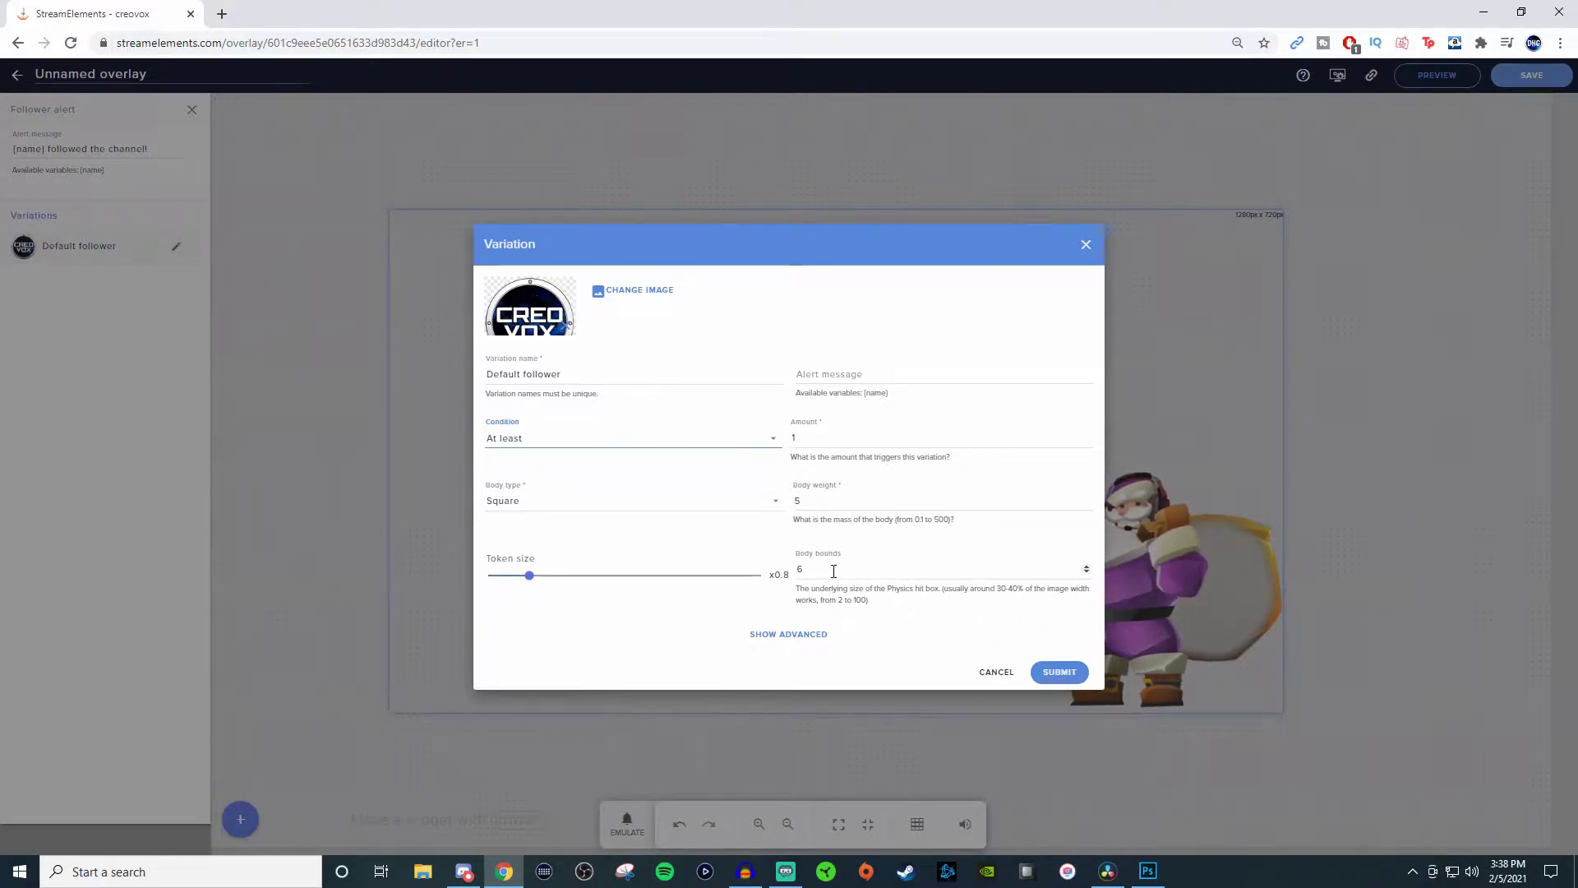
left_click(781, 641)
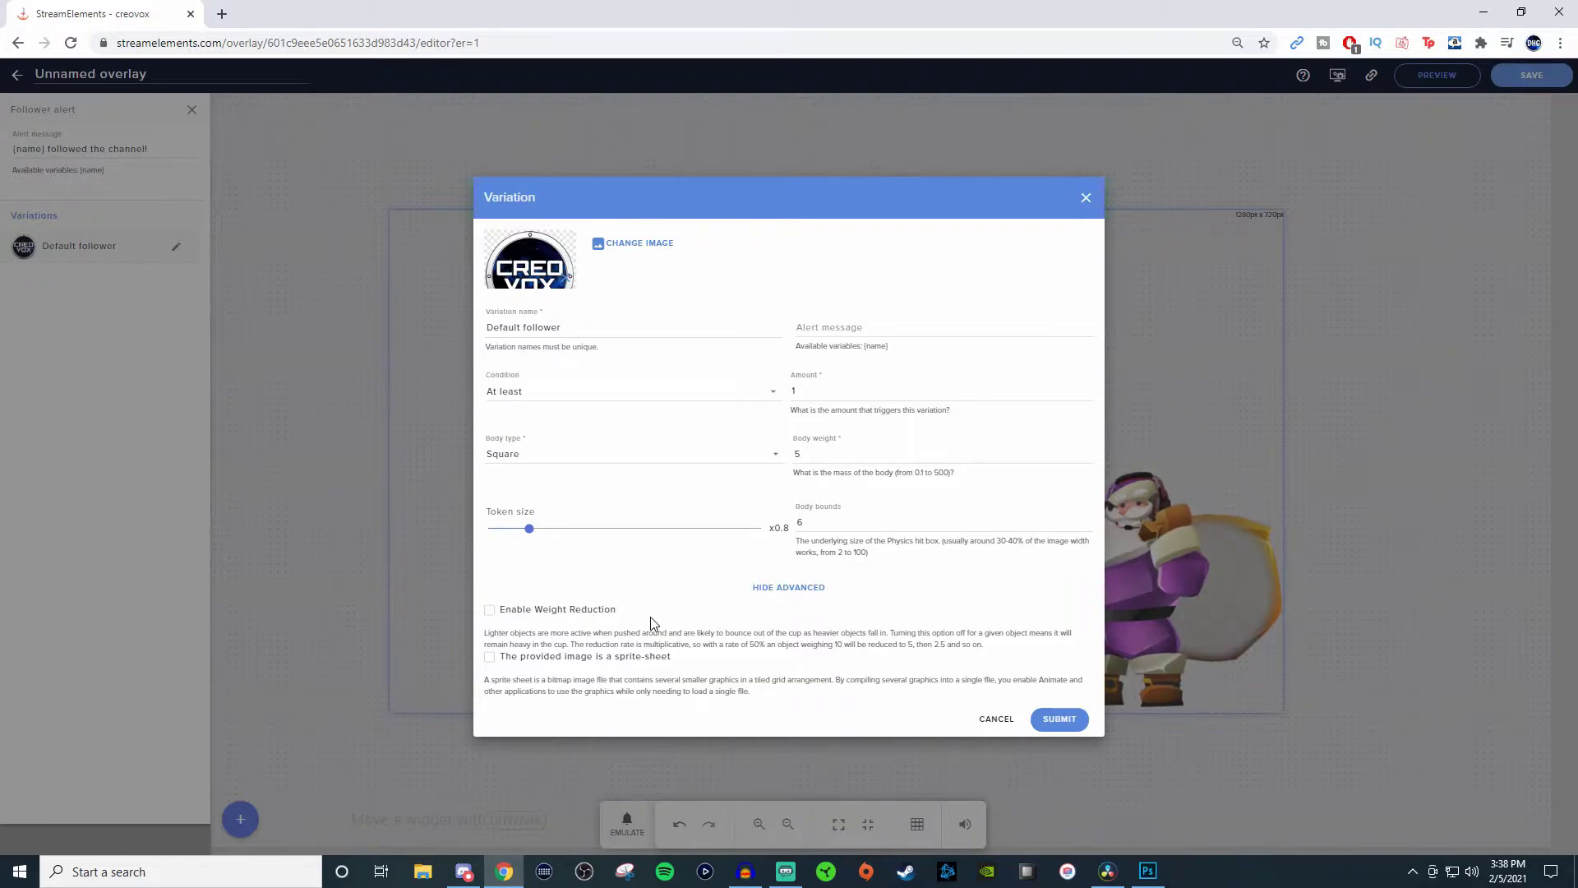
left_click(793, 588)
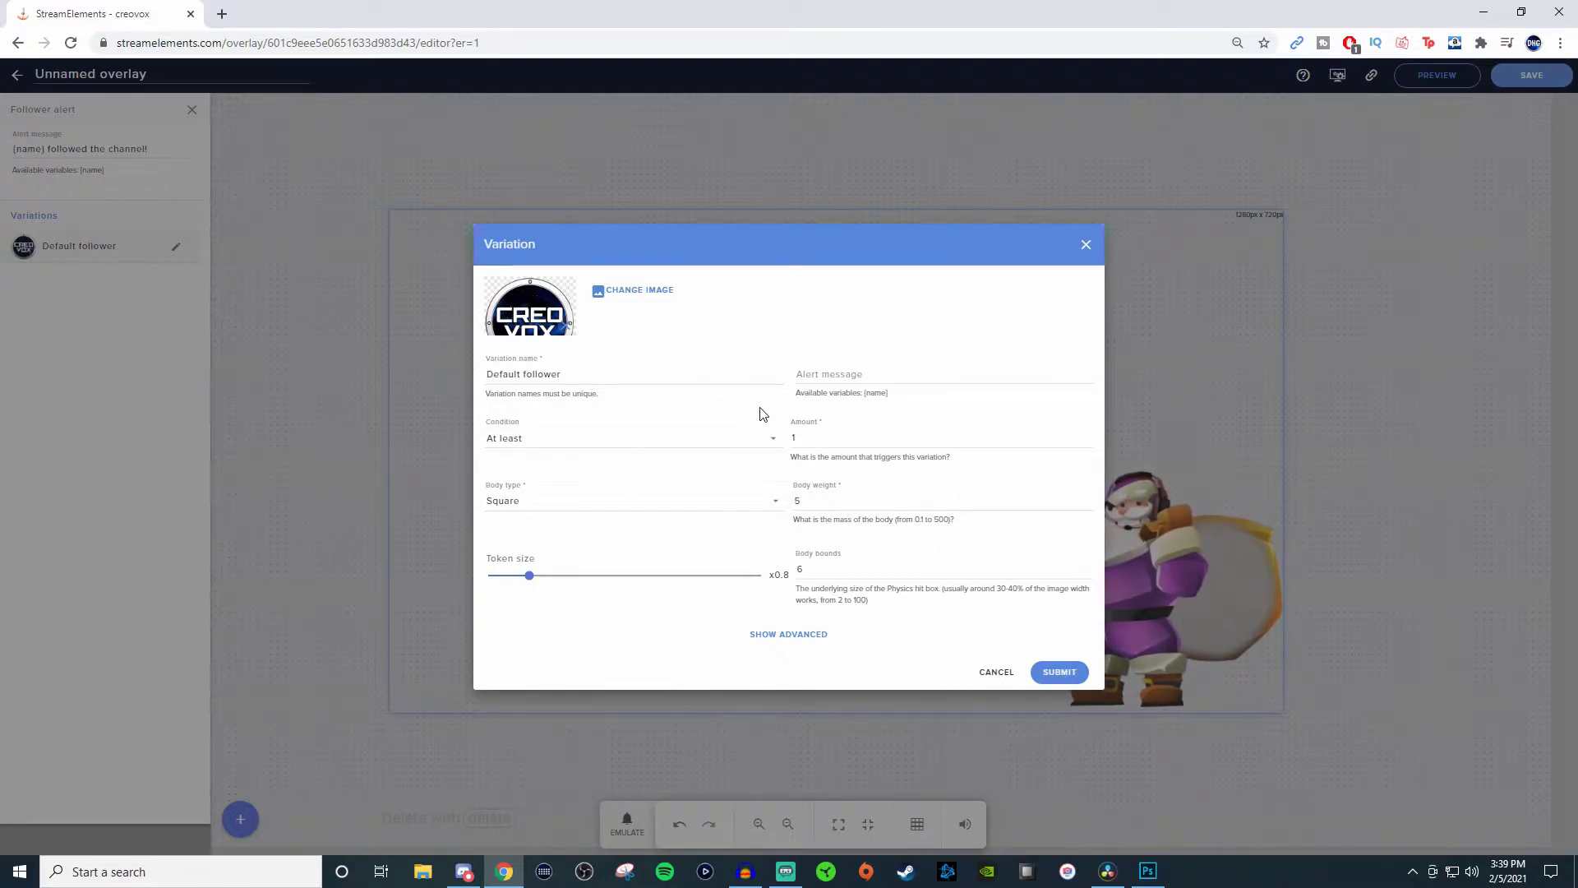
left_click(1061, 673)
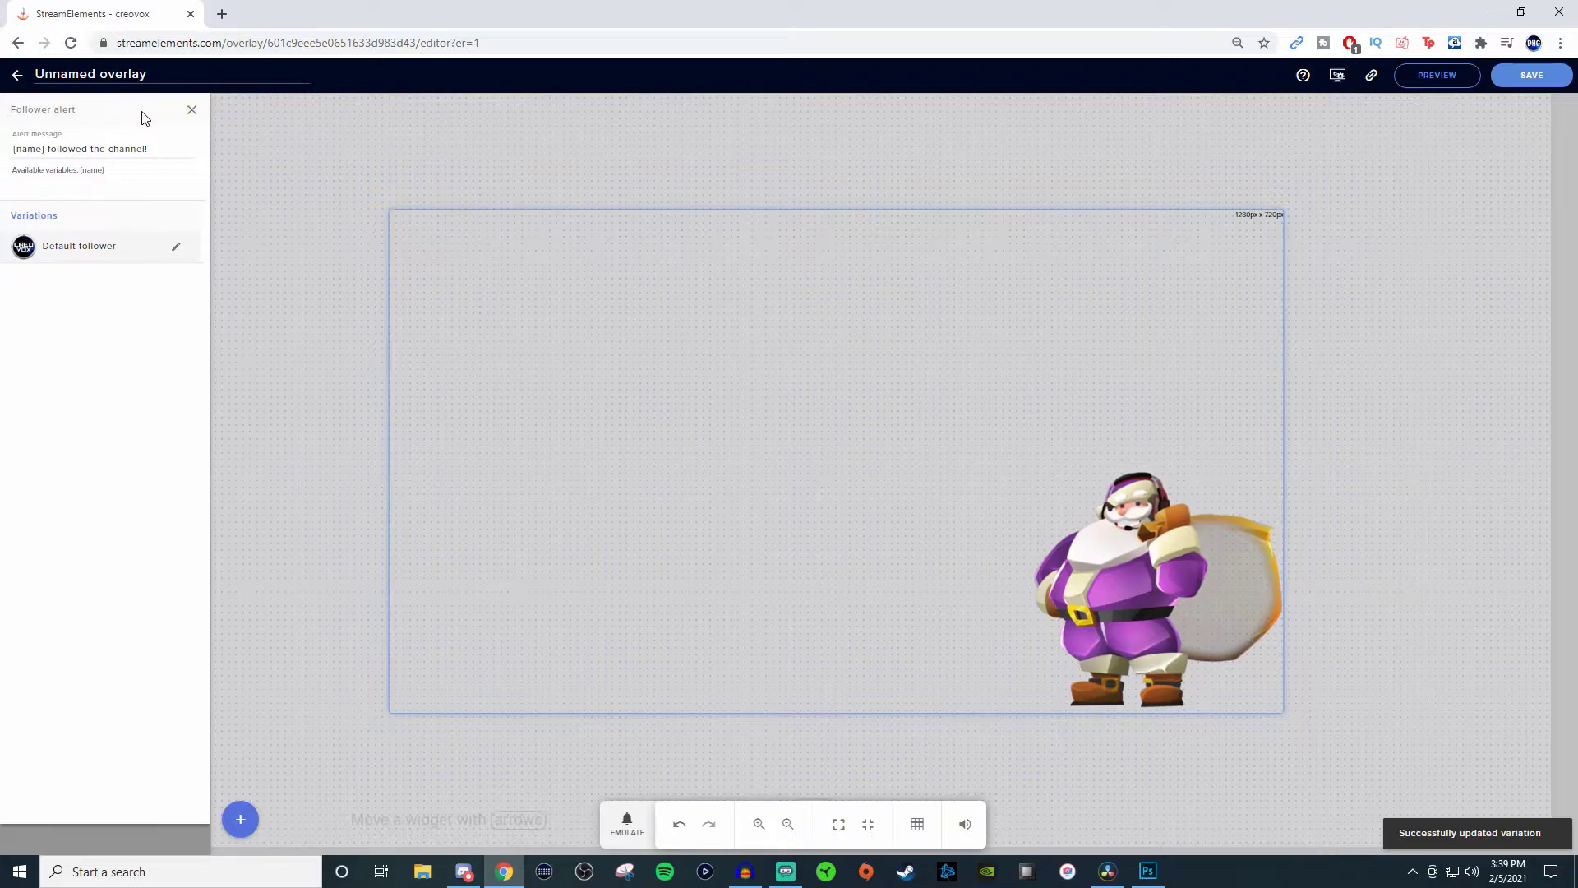
Close the follower settings and replace the Santa-sack cup with the short glass.
left_click(193, 114)
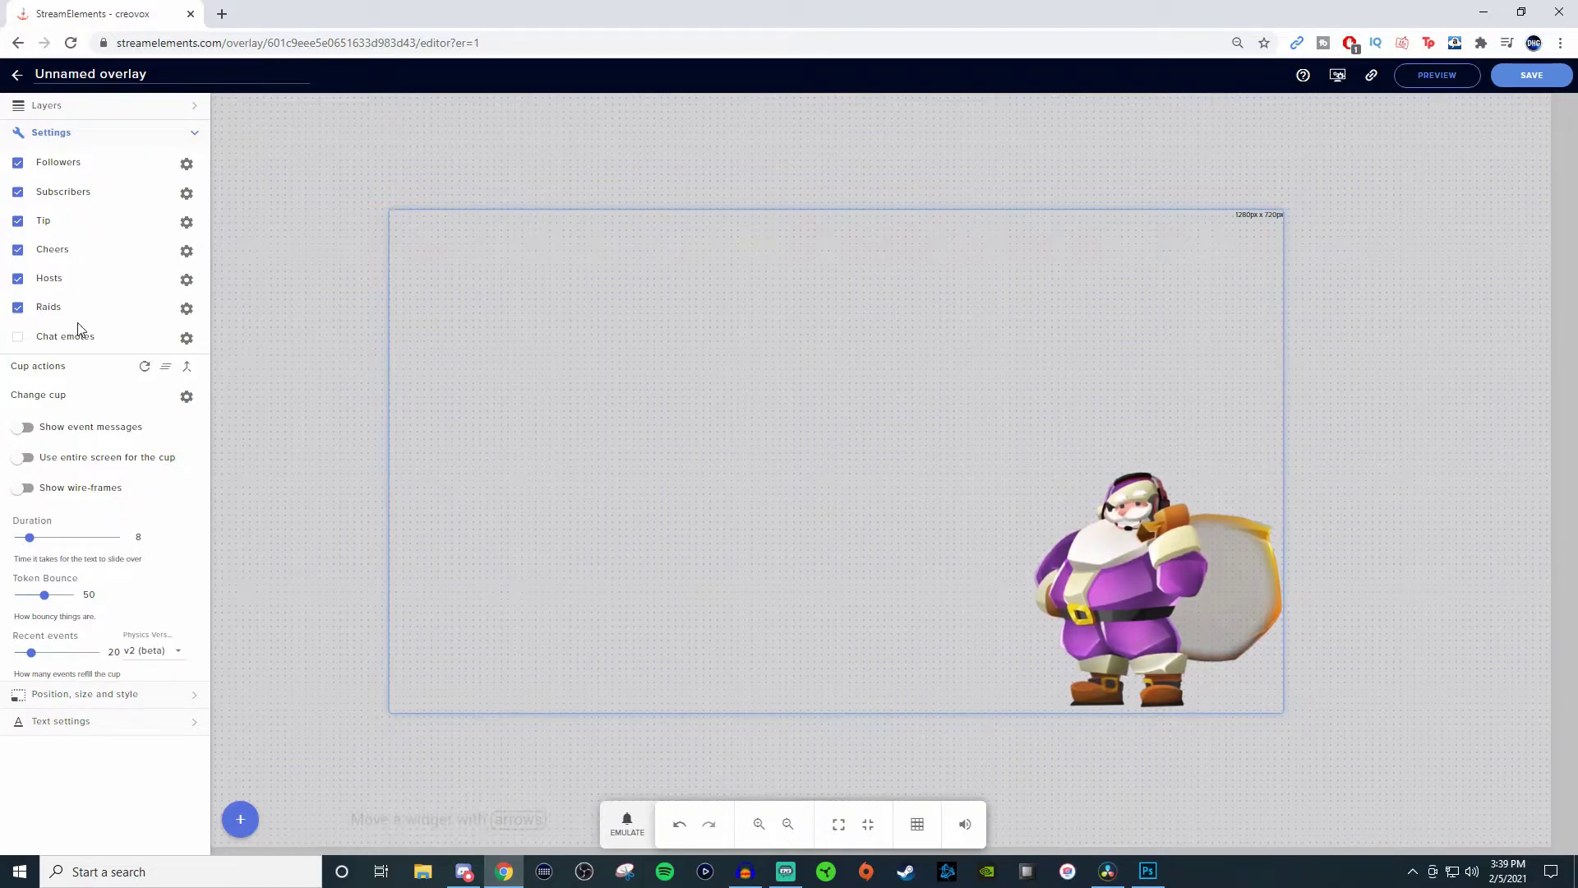
left_click(186, 397)
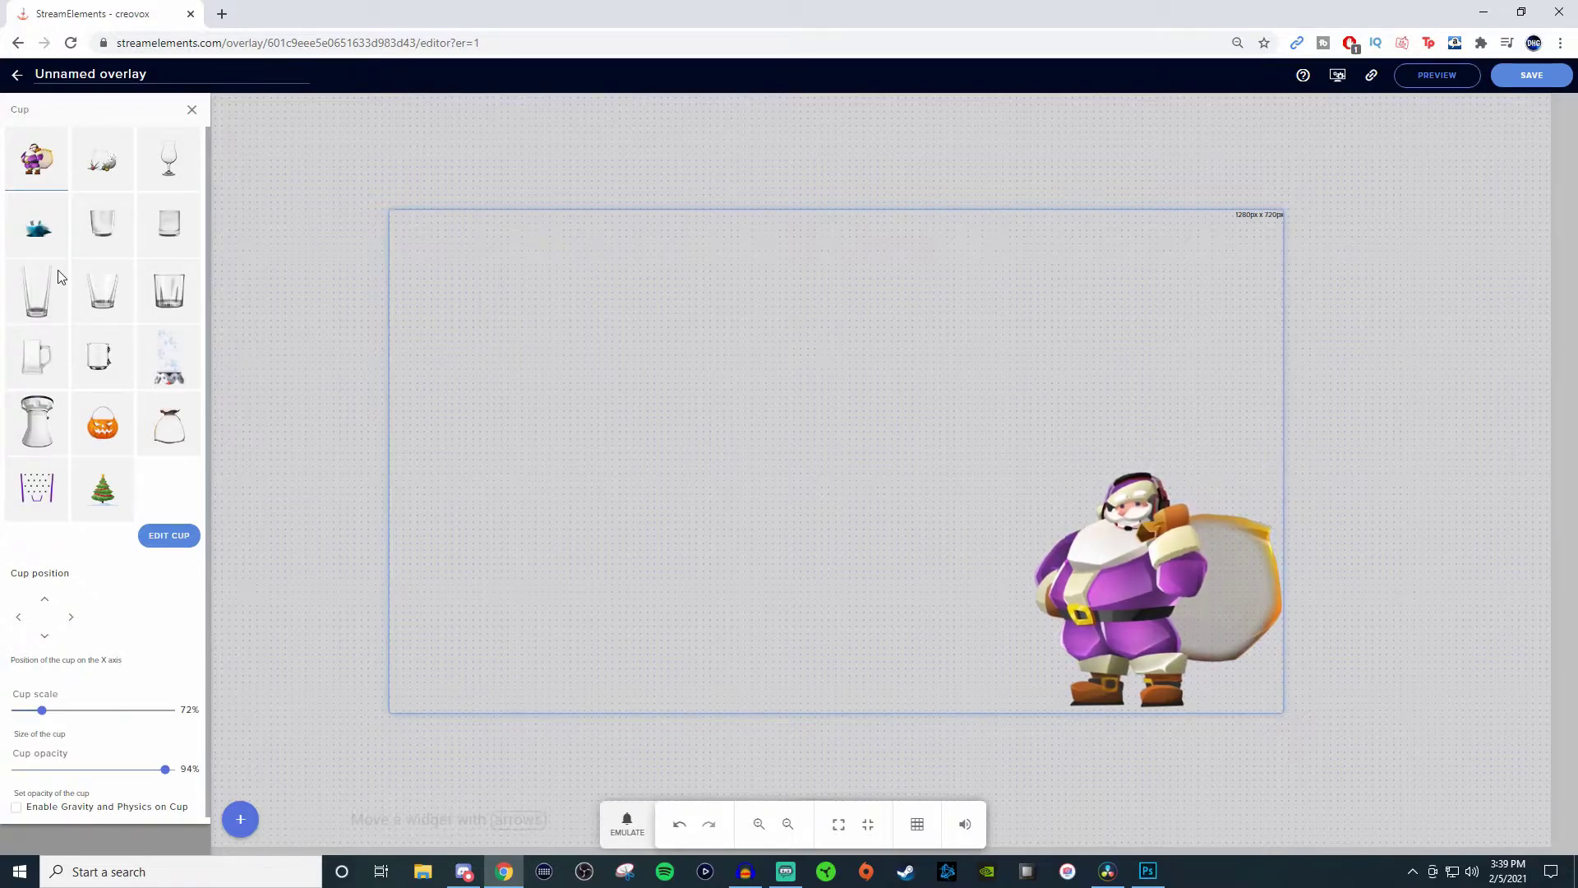
left_click(103, 234)
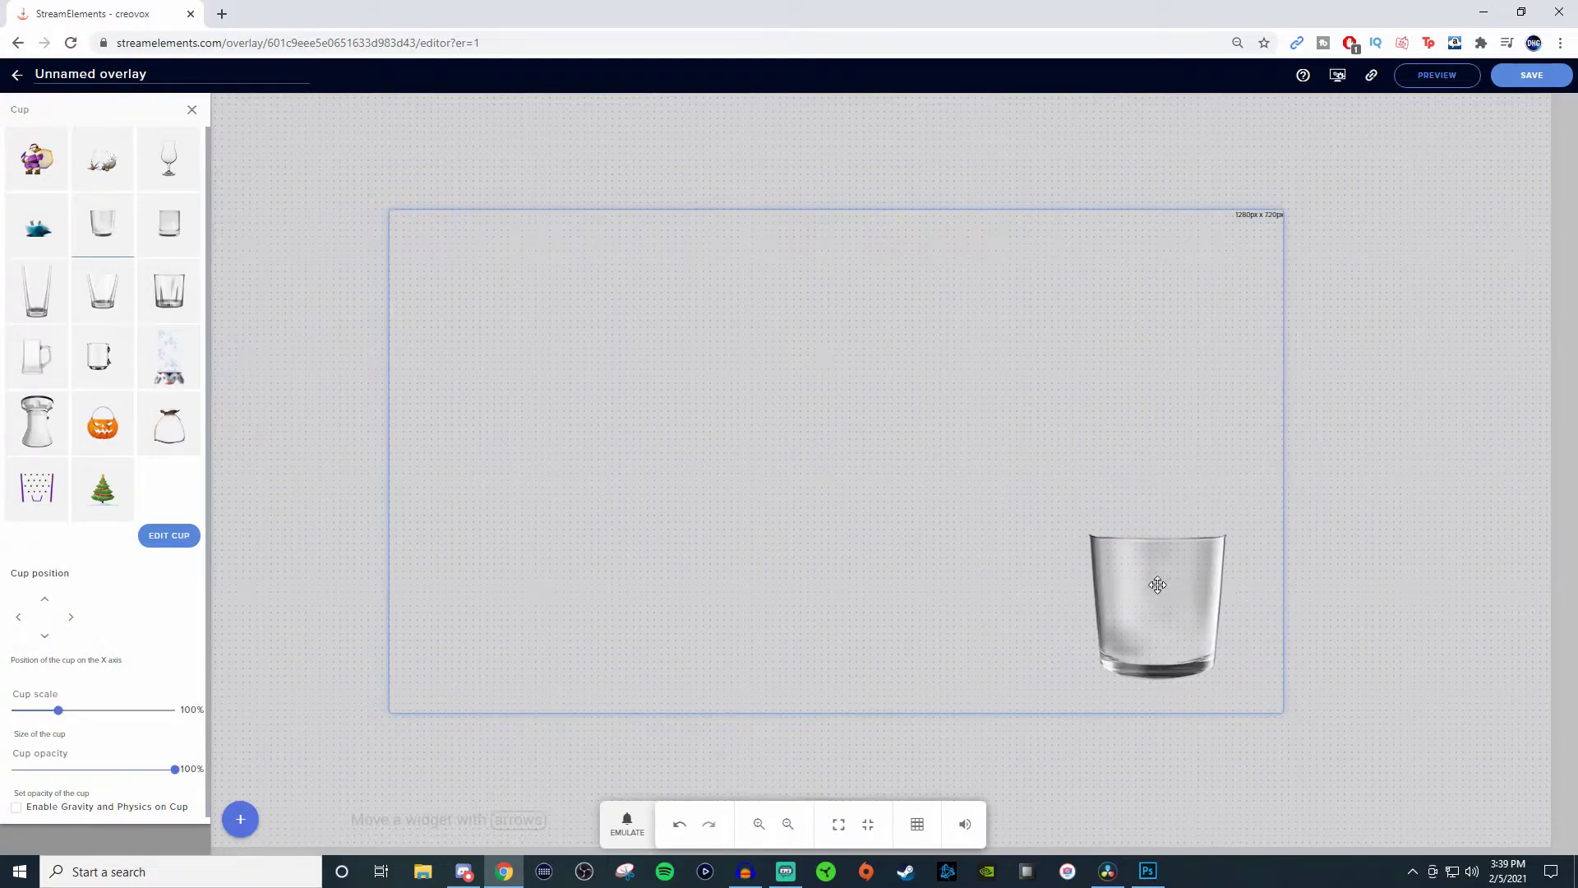
Open the glass cup's image and wireframe editor, then close it without changes.
left_click(168, 535)
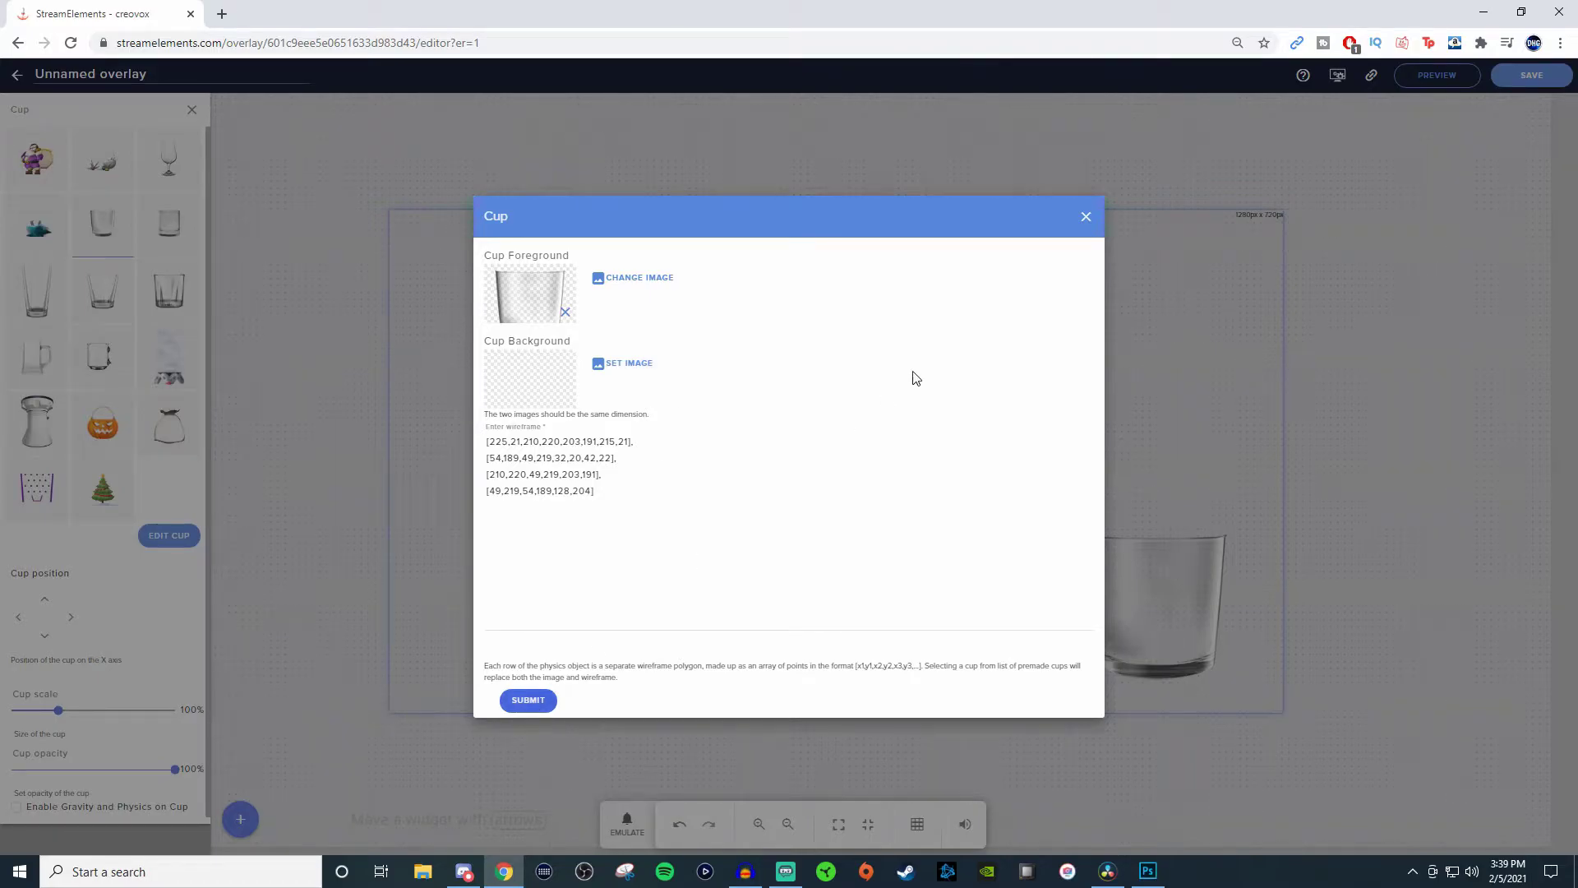
left_click(1085, 218)
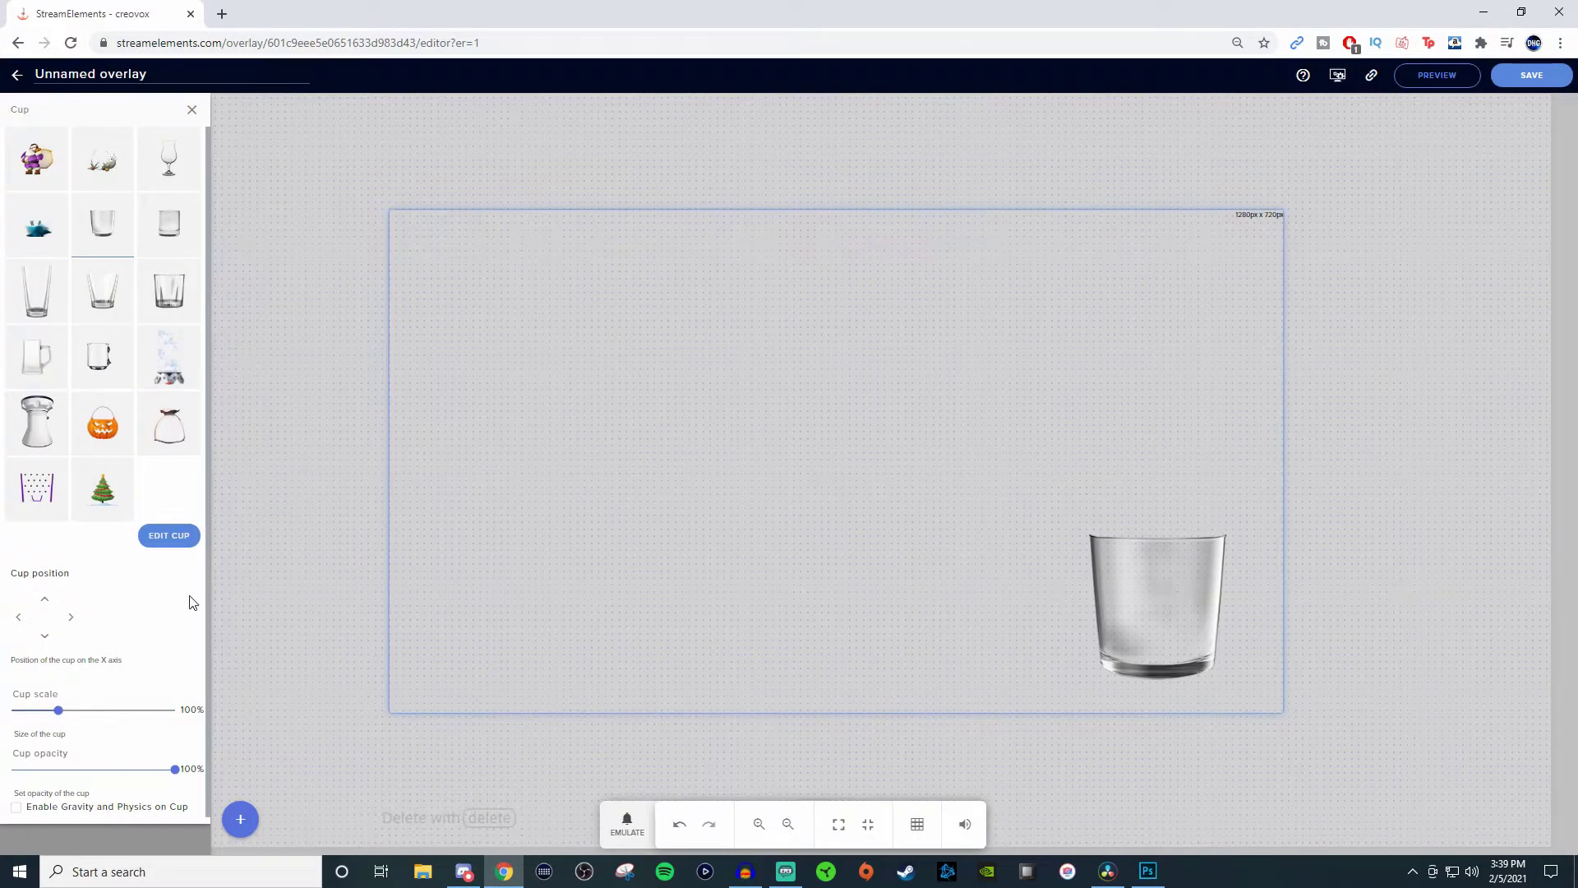
Enlarge the glass cup to 135% and adjust its vertical position with the arrows.
left_click_drag(58, 710, 80, 714)
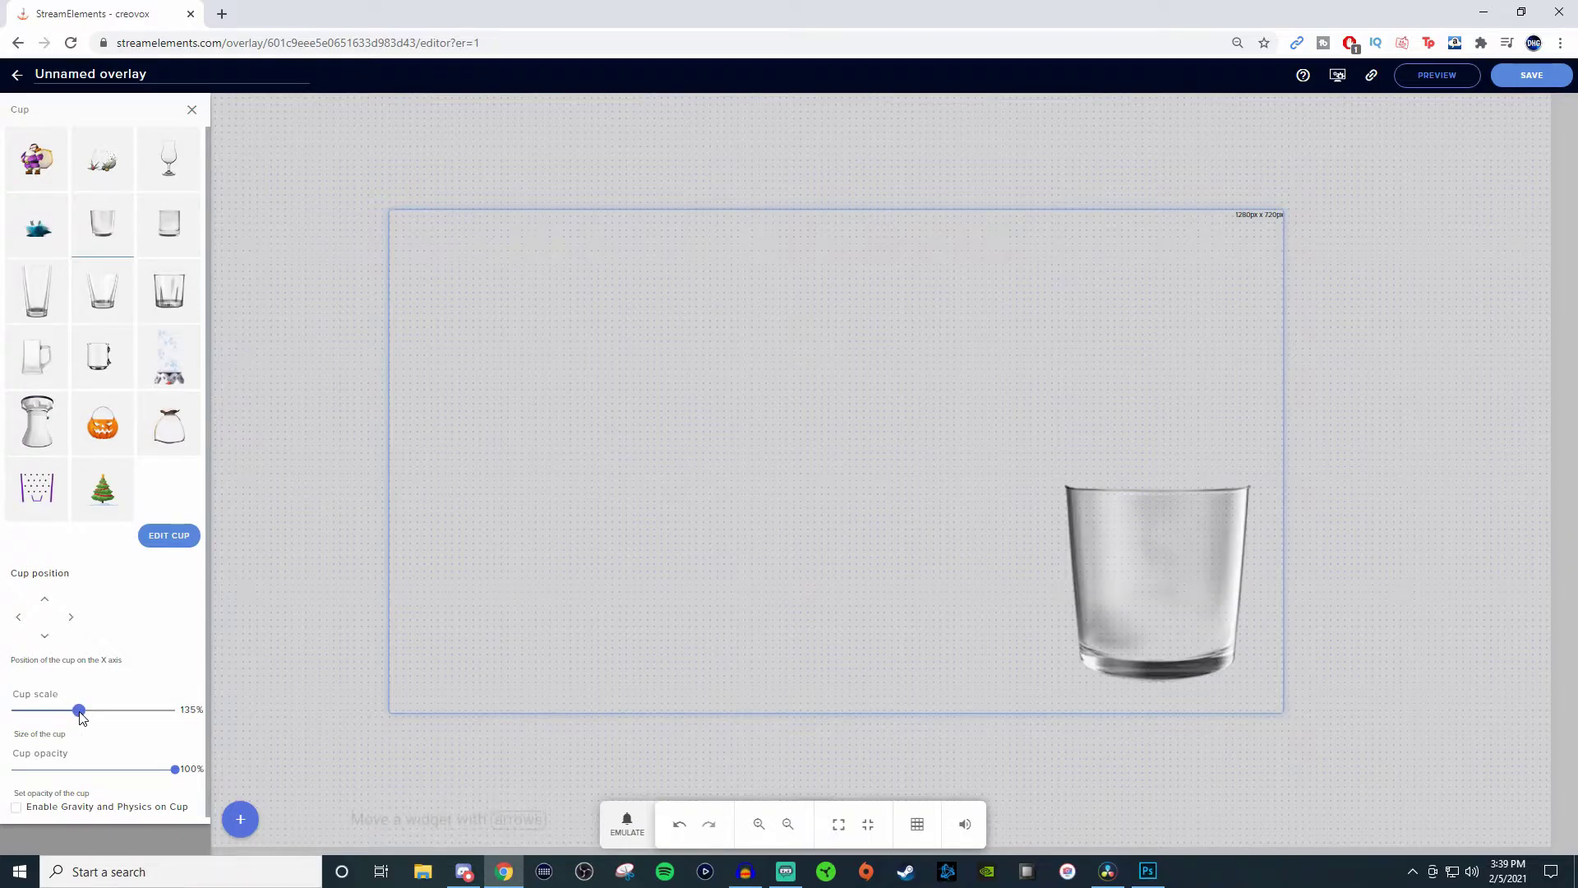
mouse_move(174, 768)
left_mouse_down()
mouse_move(92, 771)
mouse_move(178, 773)
left_mouse_up()
left_click(46, 602)
left_click(46, 604)
left_click(46, 604)
left_click(46, 604)
left_click(46, 604)
left_click(46, 604)
left_click(46, 604)
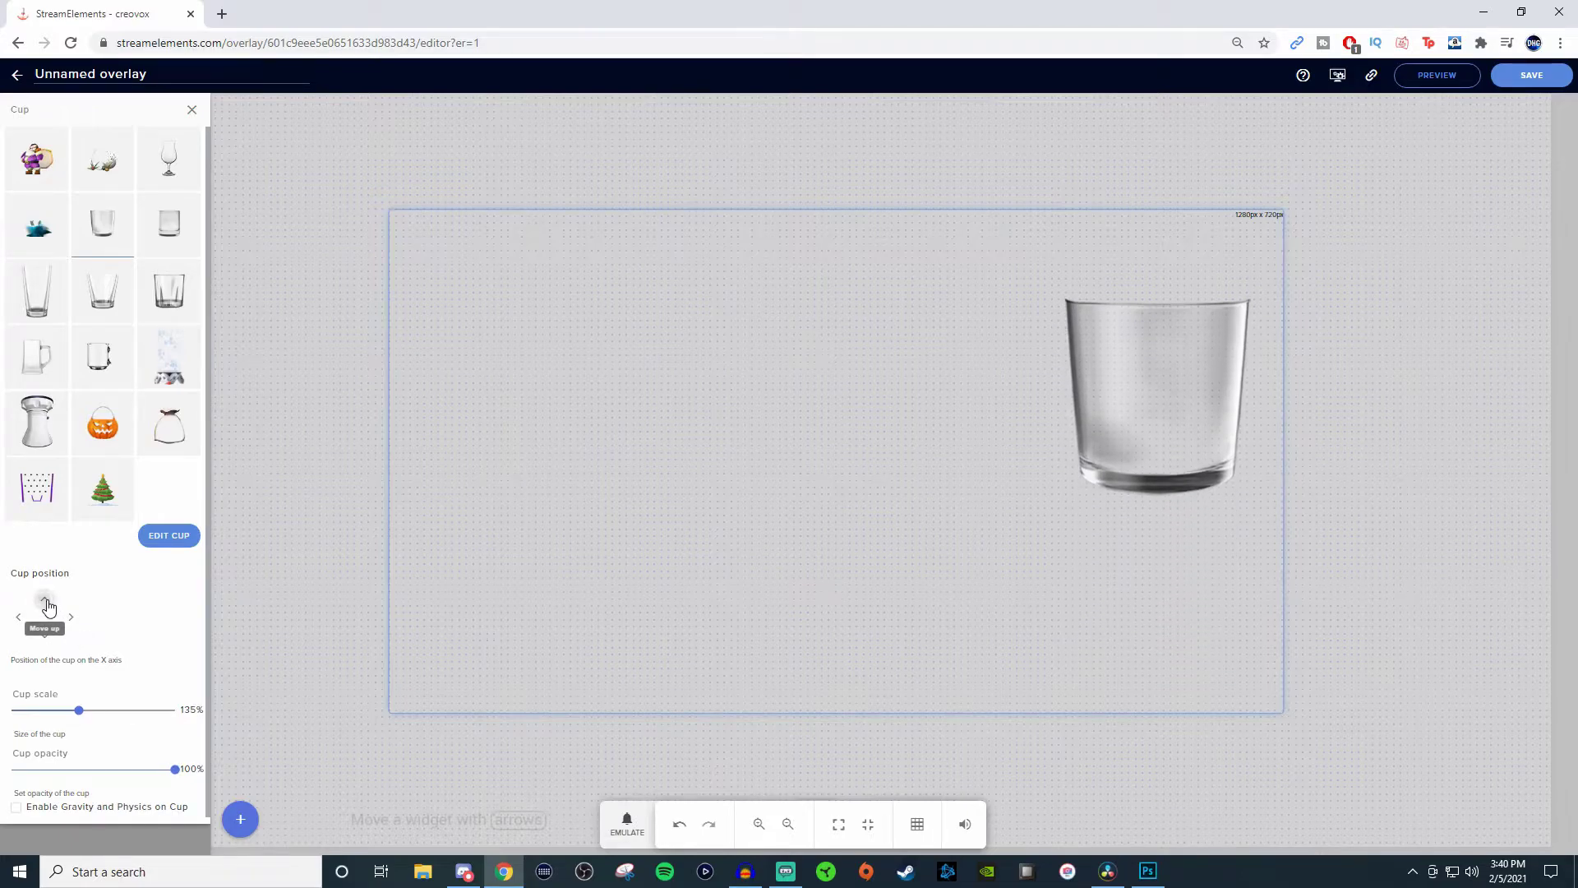
left_click(47, 637)
left_click(48, 637)
Nudge the cup right and down until it sits flush in the bottom-right corner.
left_click(71, 618)
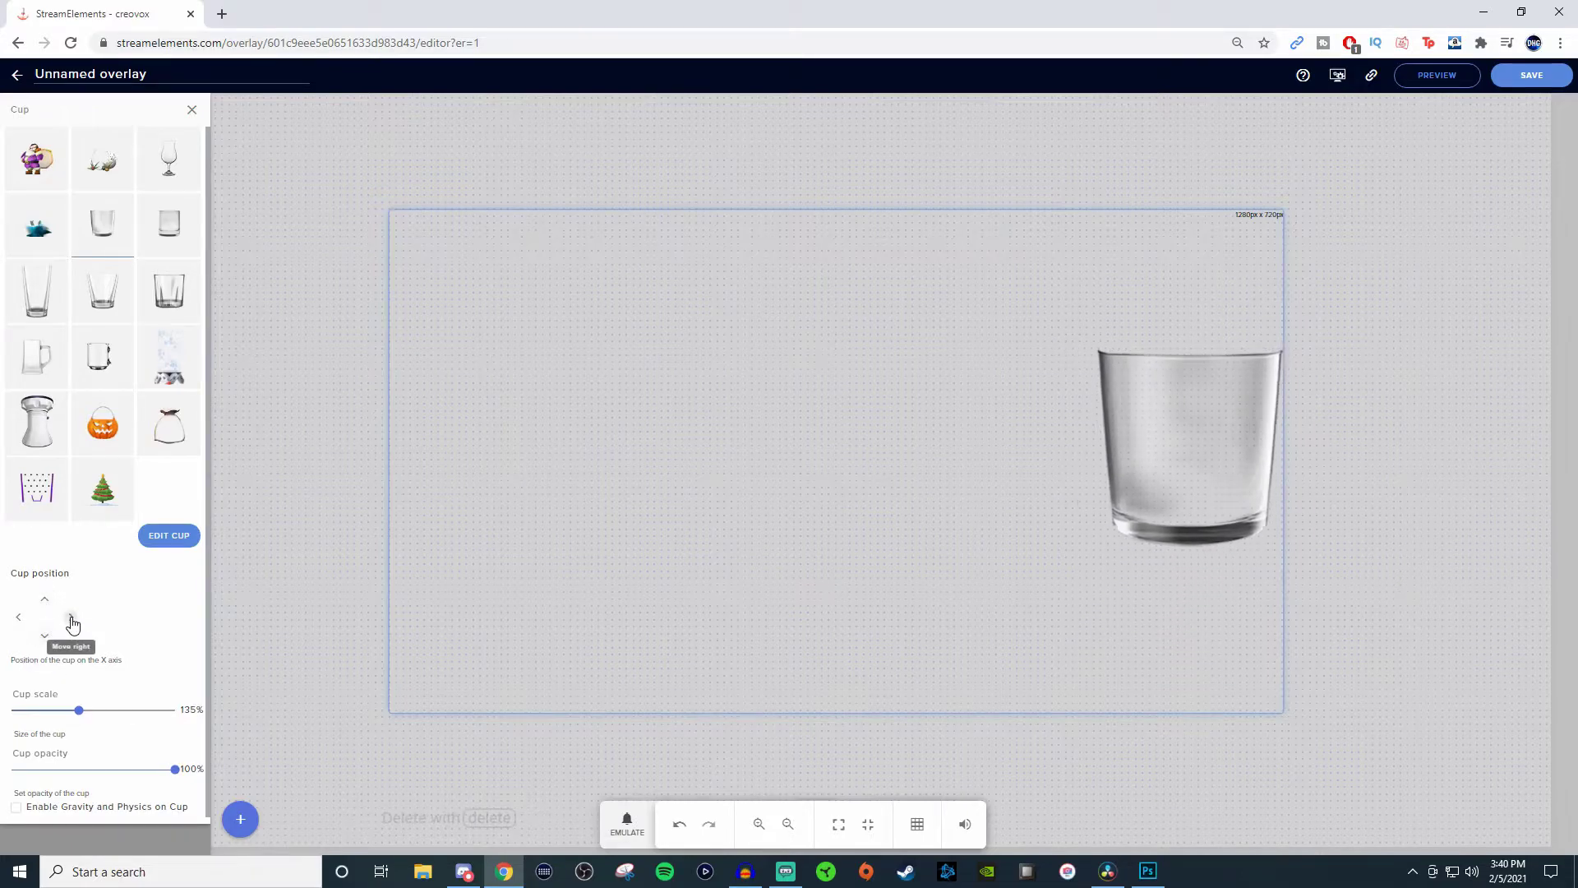
left_click(70, 617)
left_click(71, 617)
left_click(18, 617)
left_click(18, 617)
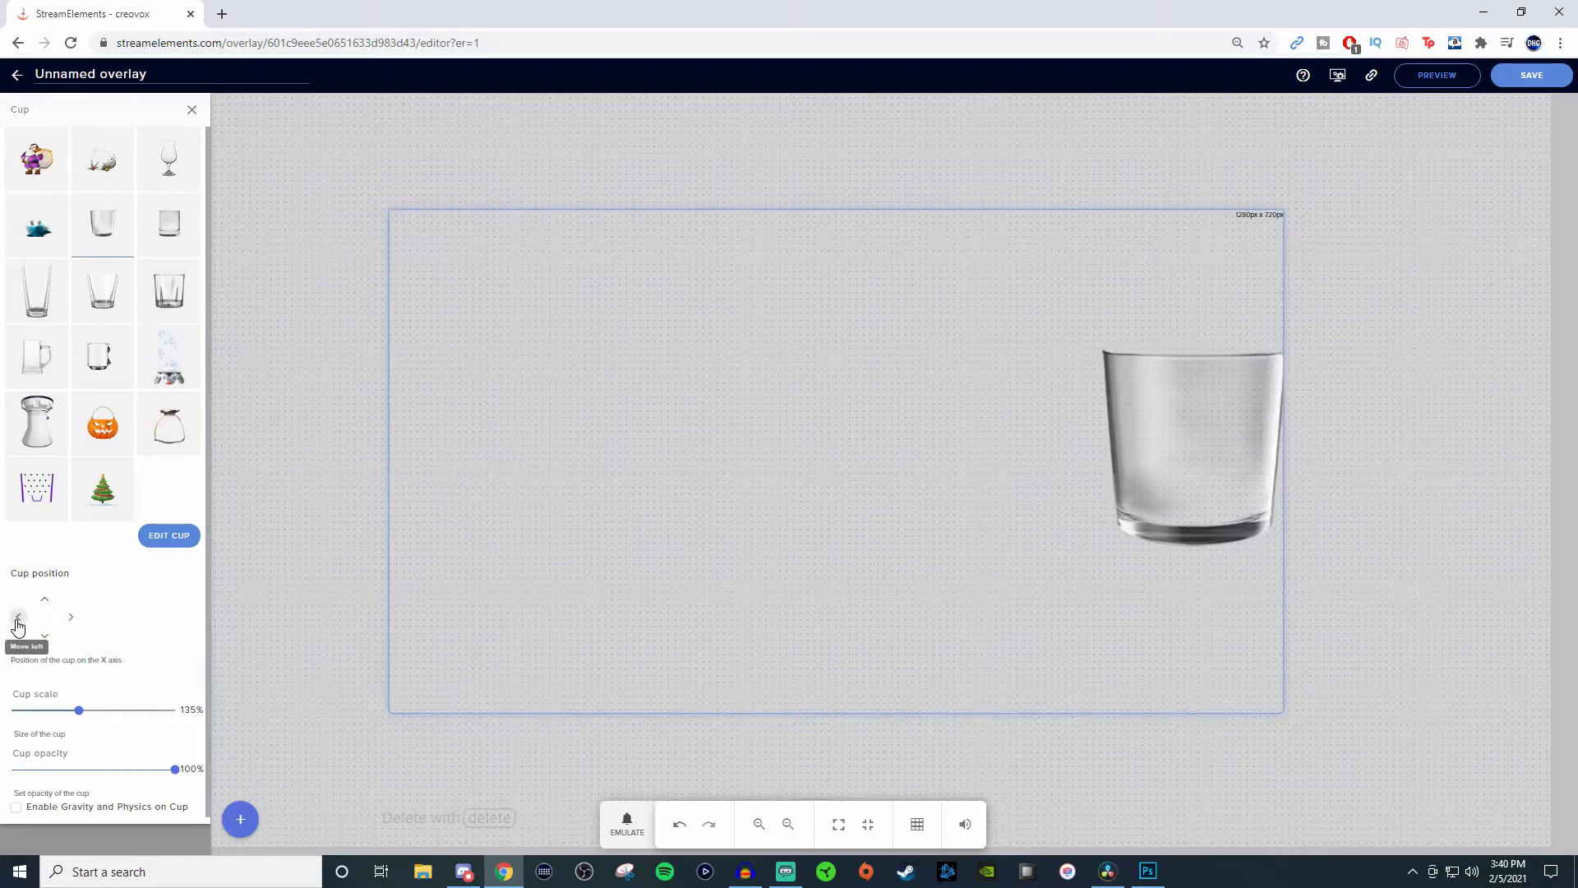
left_click(48, 636)
left_click(48, 637)
left_click(48, 637)
left_click(47, 637)
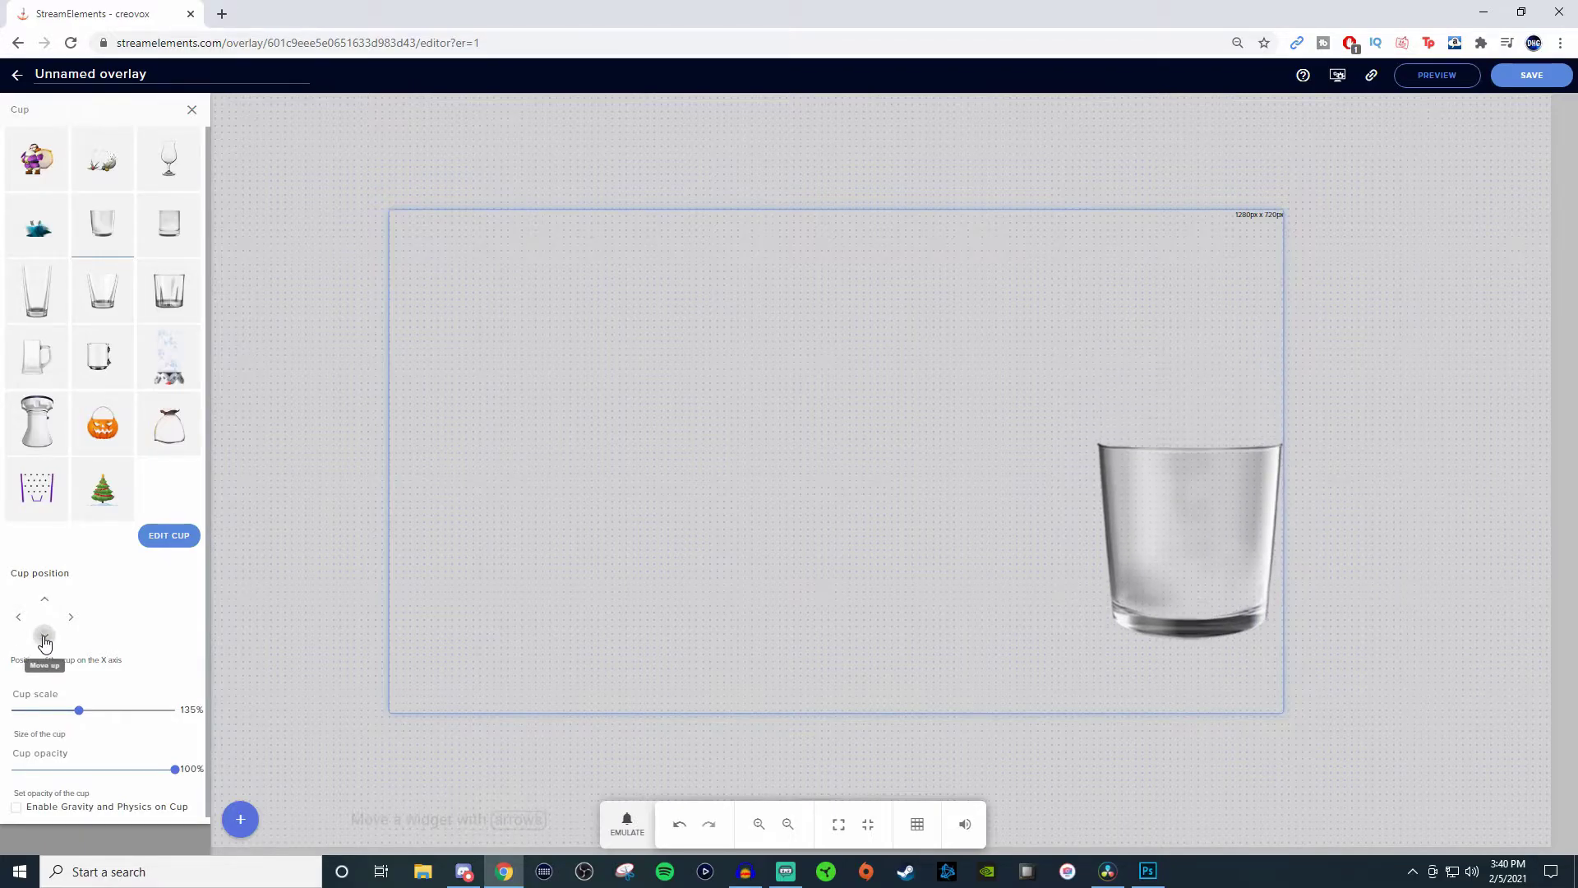
left_click(47, 637)
left_click(47, 637)
left_click(48, 637)
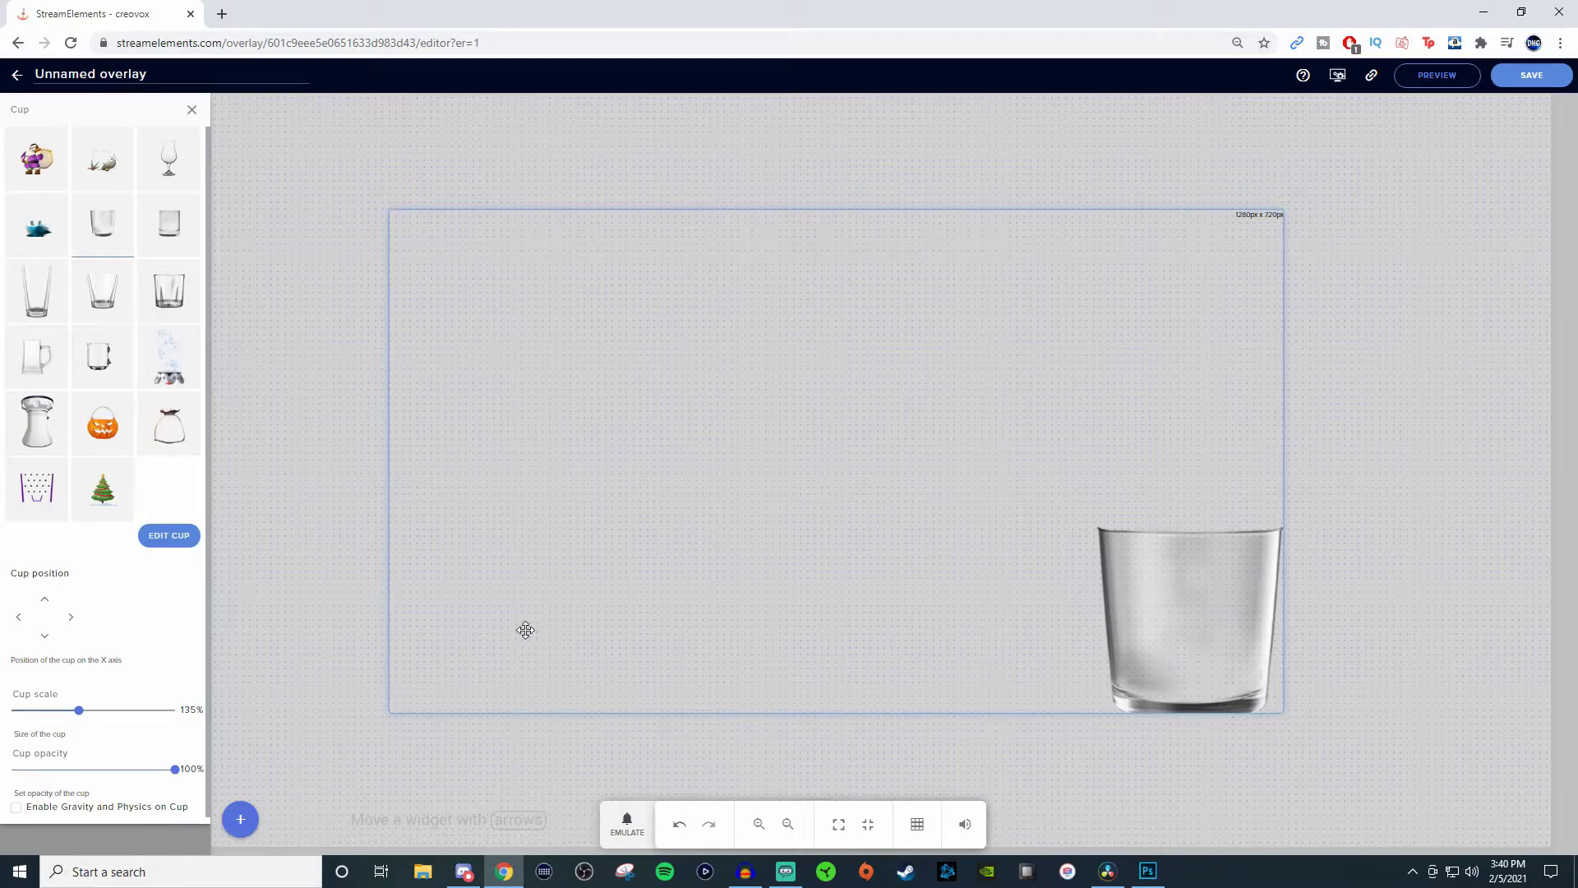
left_click(192, 109)
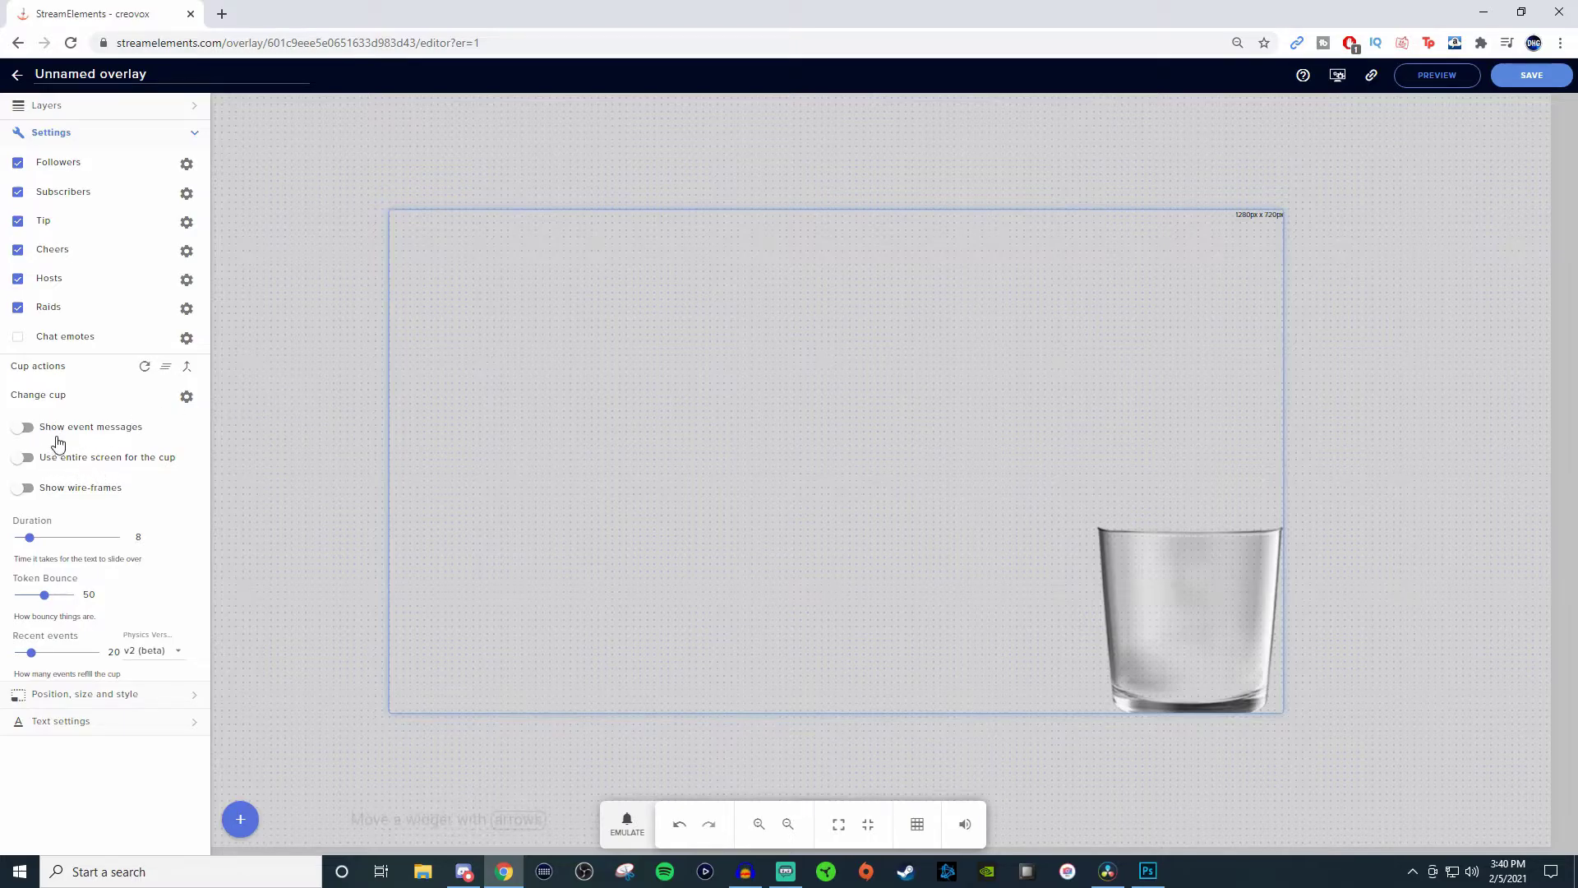
Turn on event messages, keep the cup bottom-right, save the overlay and mute editor sound.
left_click(21, 427)
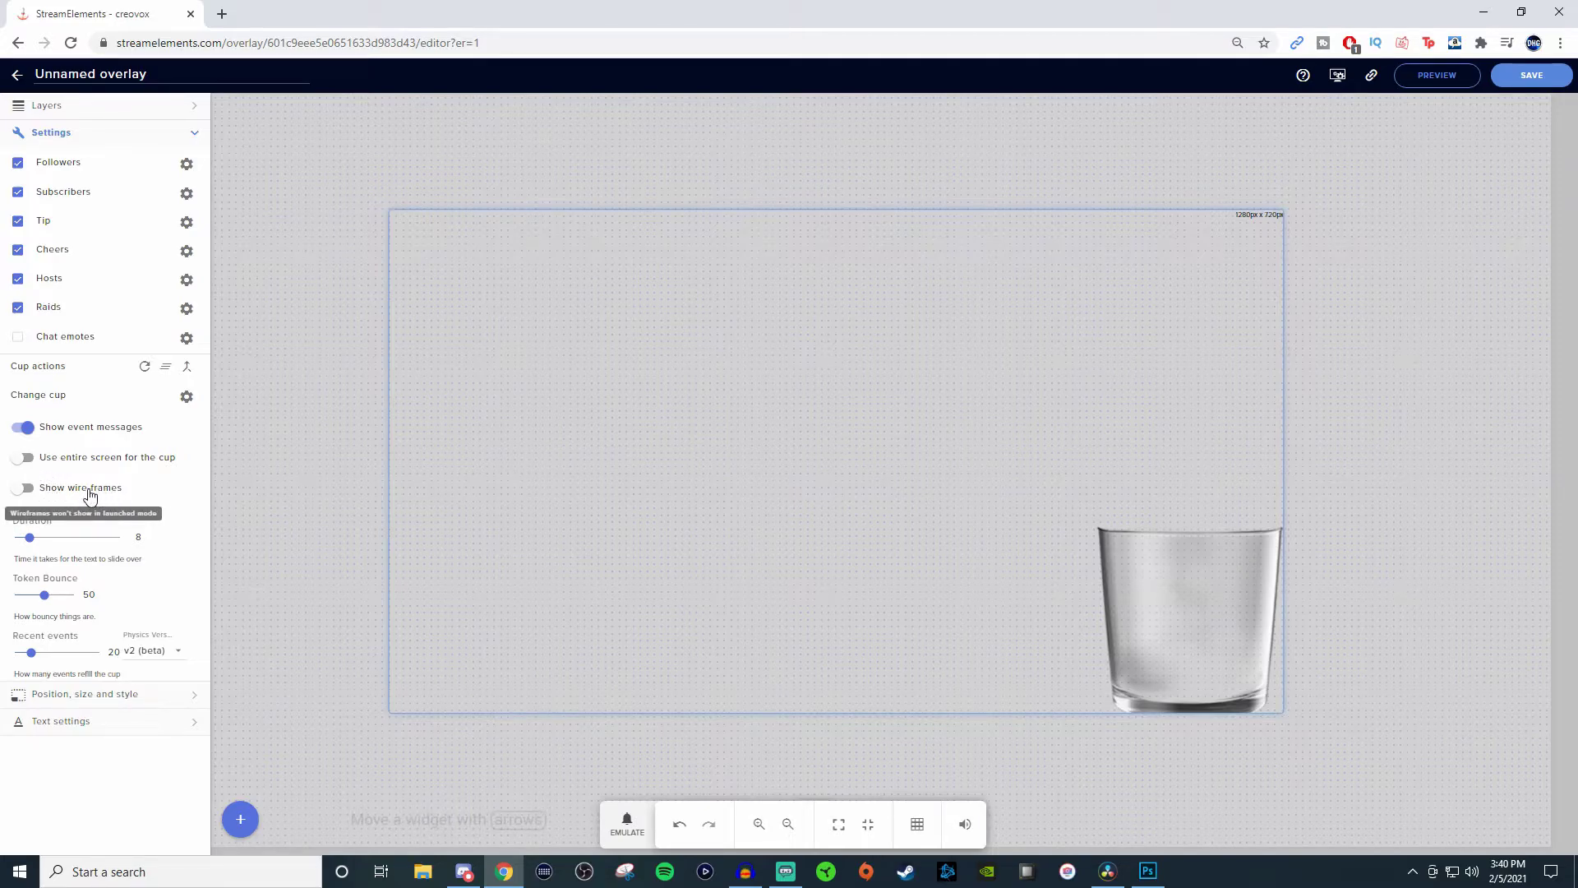
left_click(21, 488)
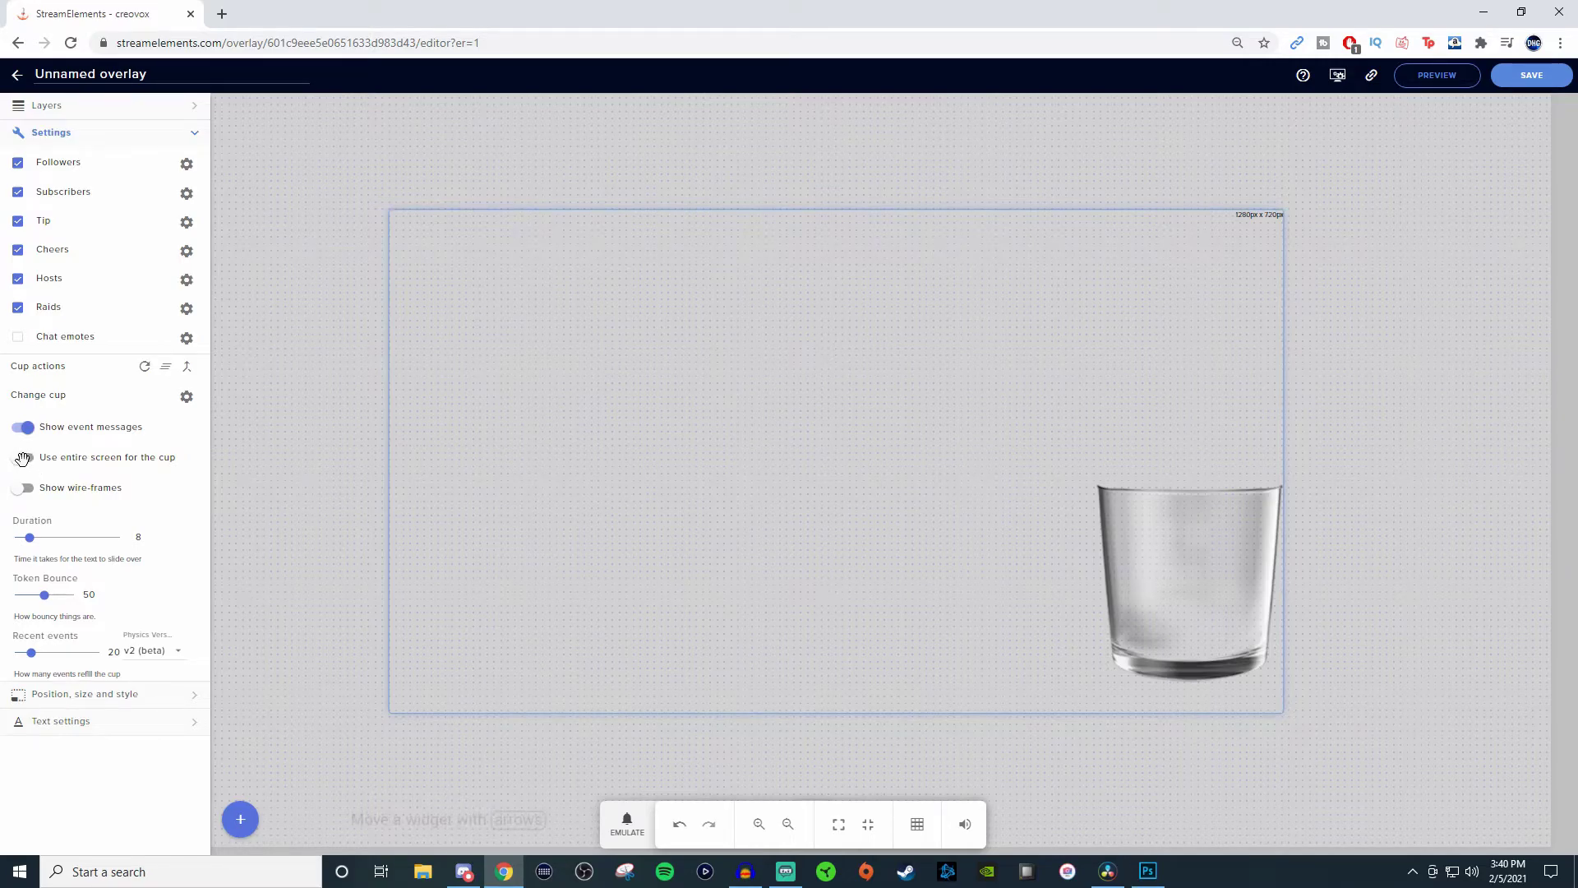
left_click(23, 458)
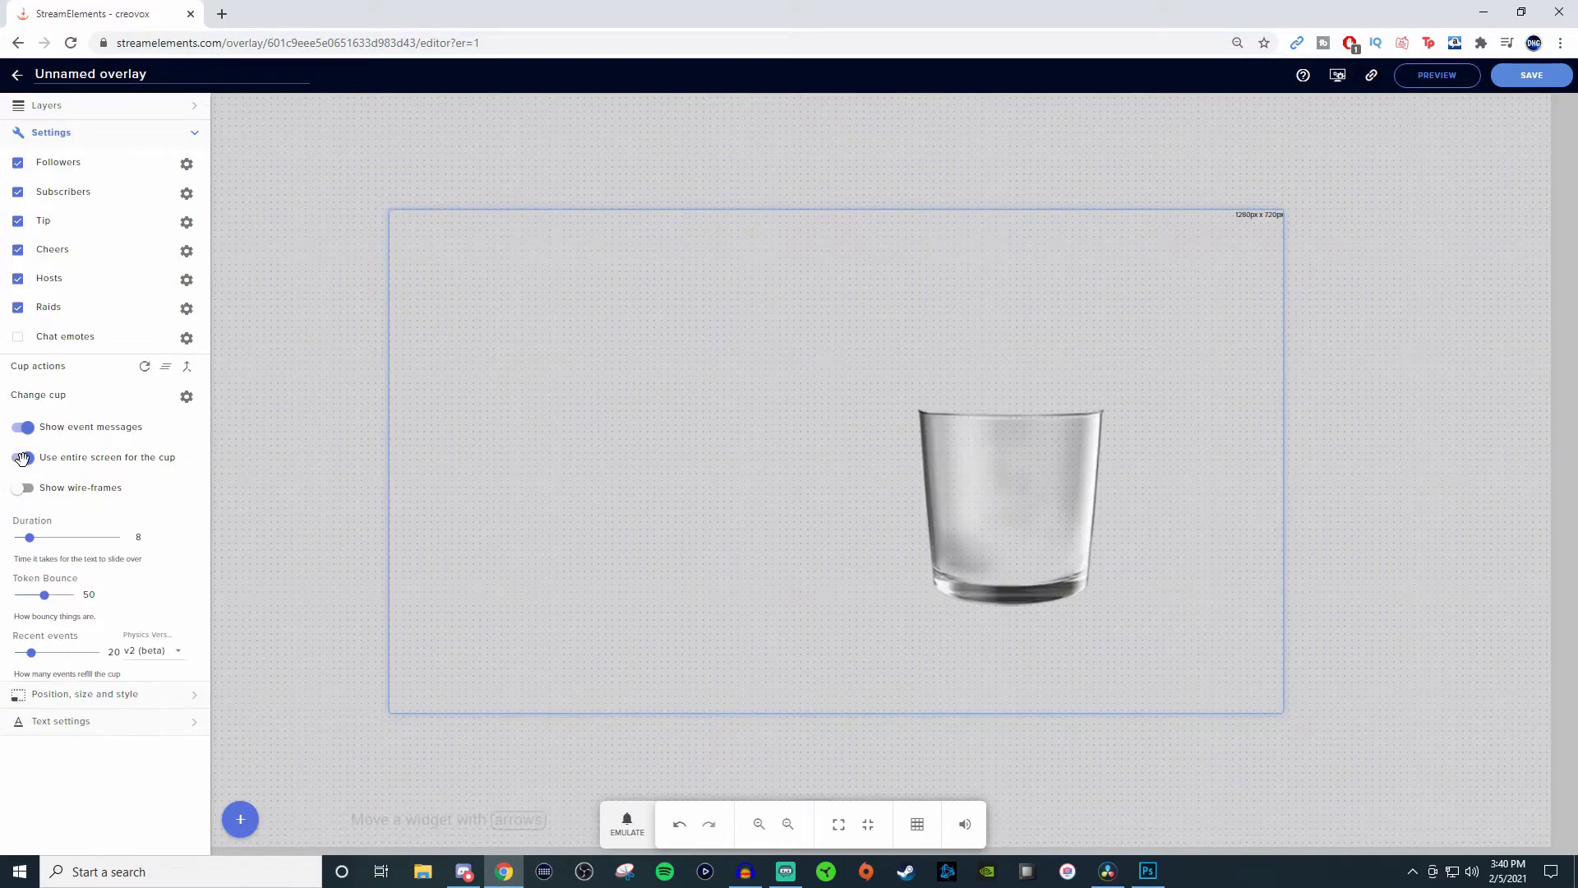
left_click(23, 458)
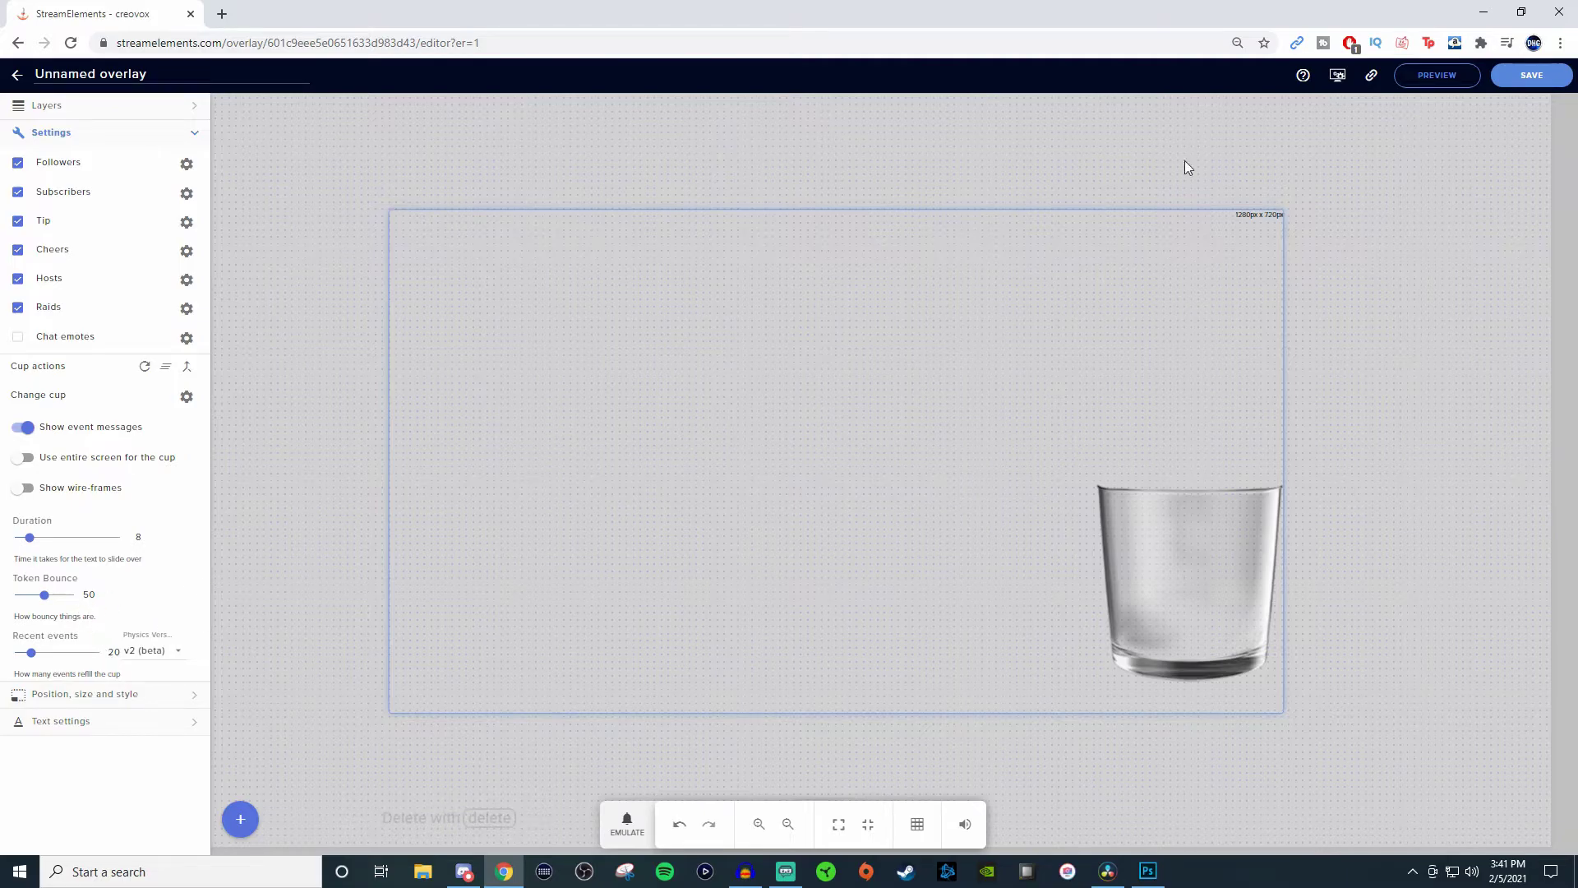
left_click(1531, 76)
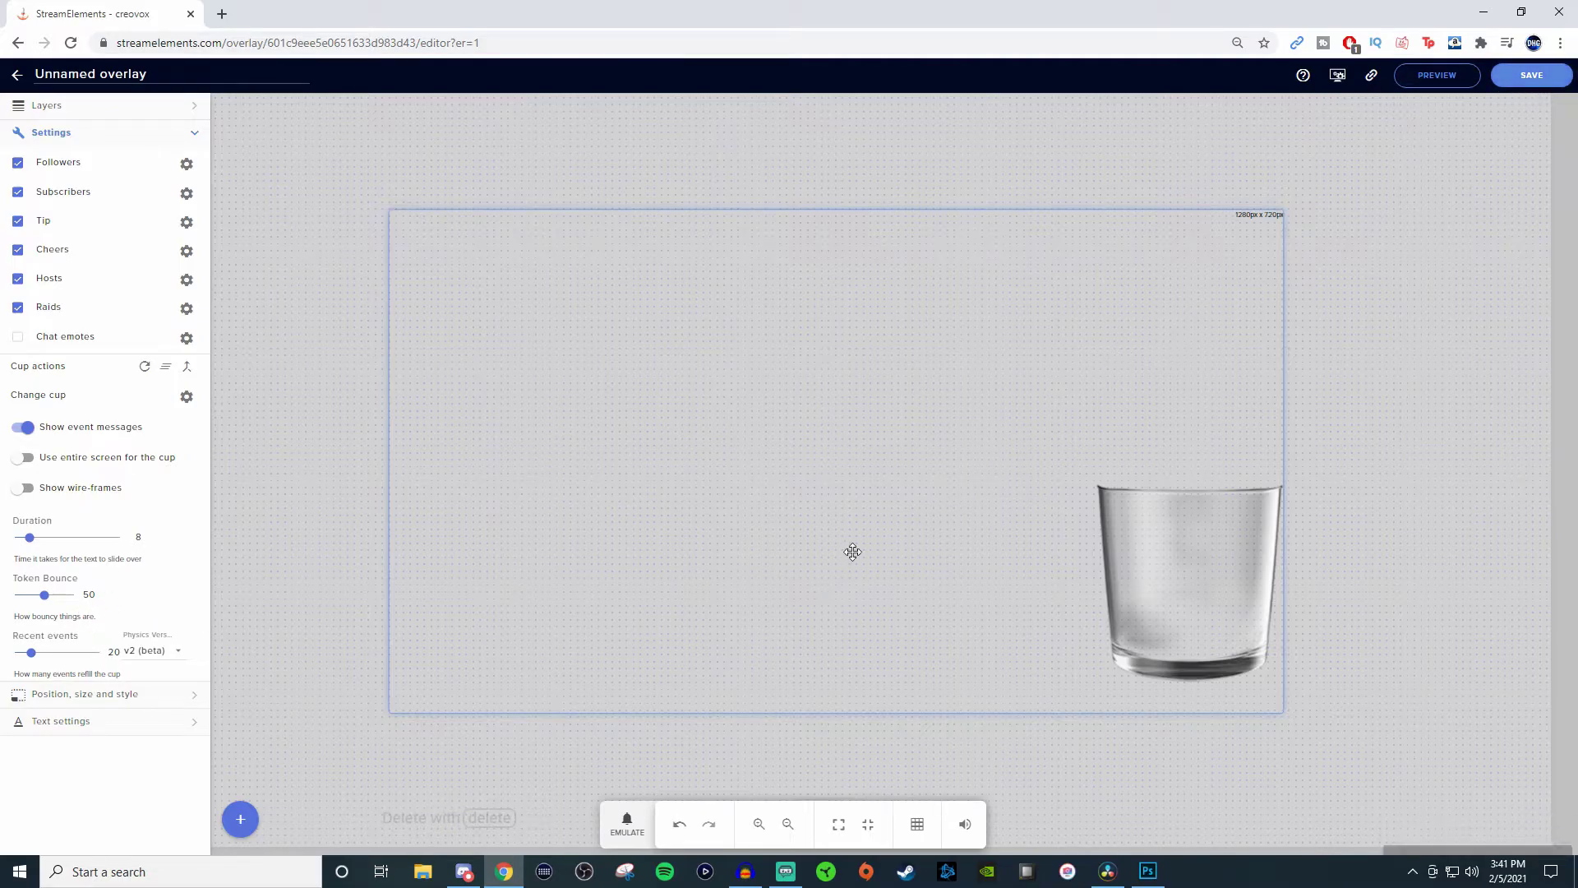
left_click(963, 825)
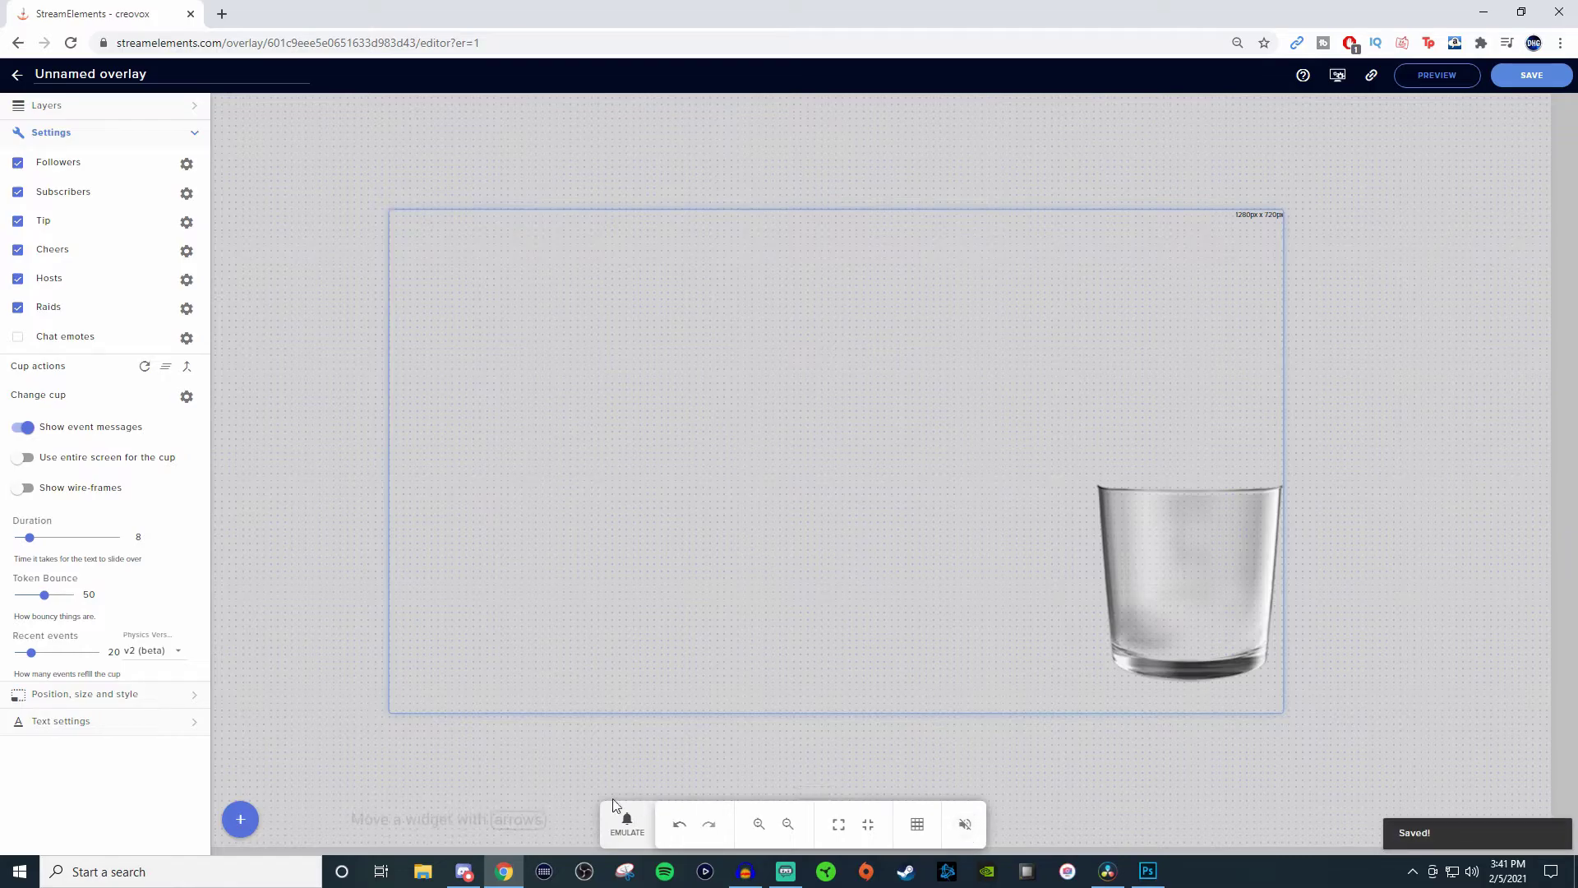
Emulate a test follower token into the cup, turn event messages off, and save.
left_click(627, 822)
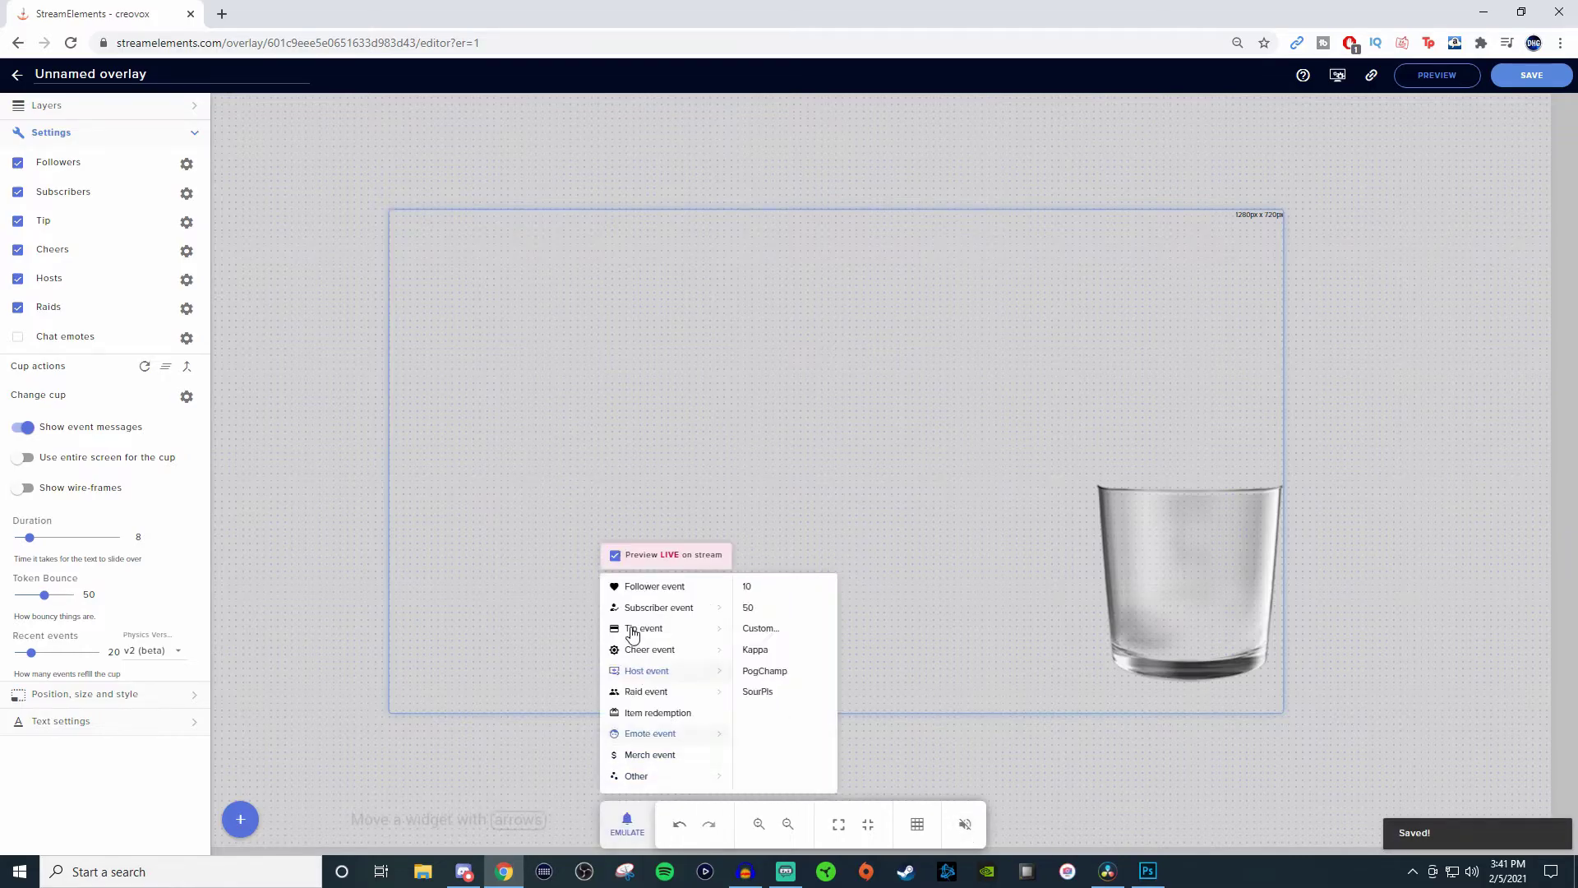
left_click(618, 585)
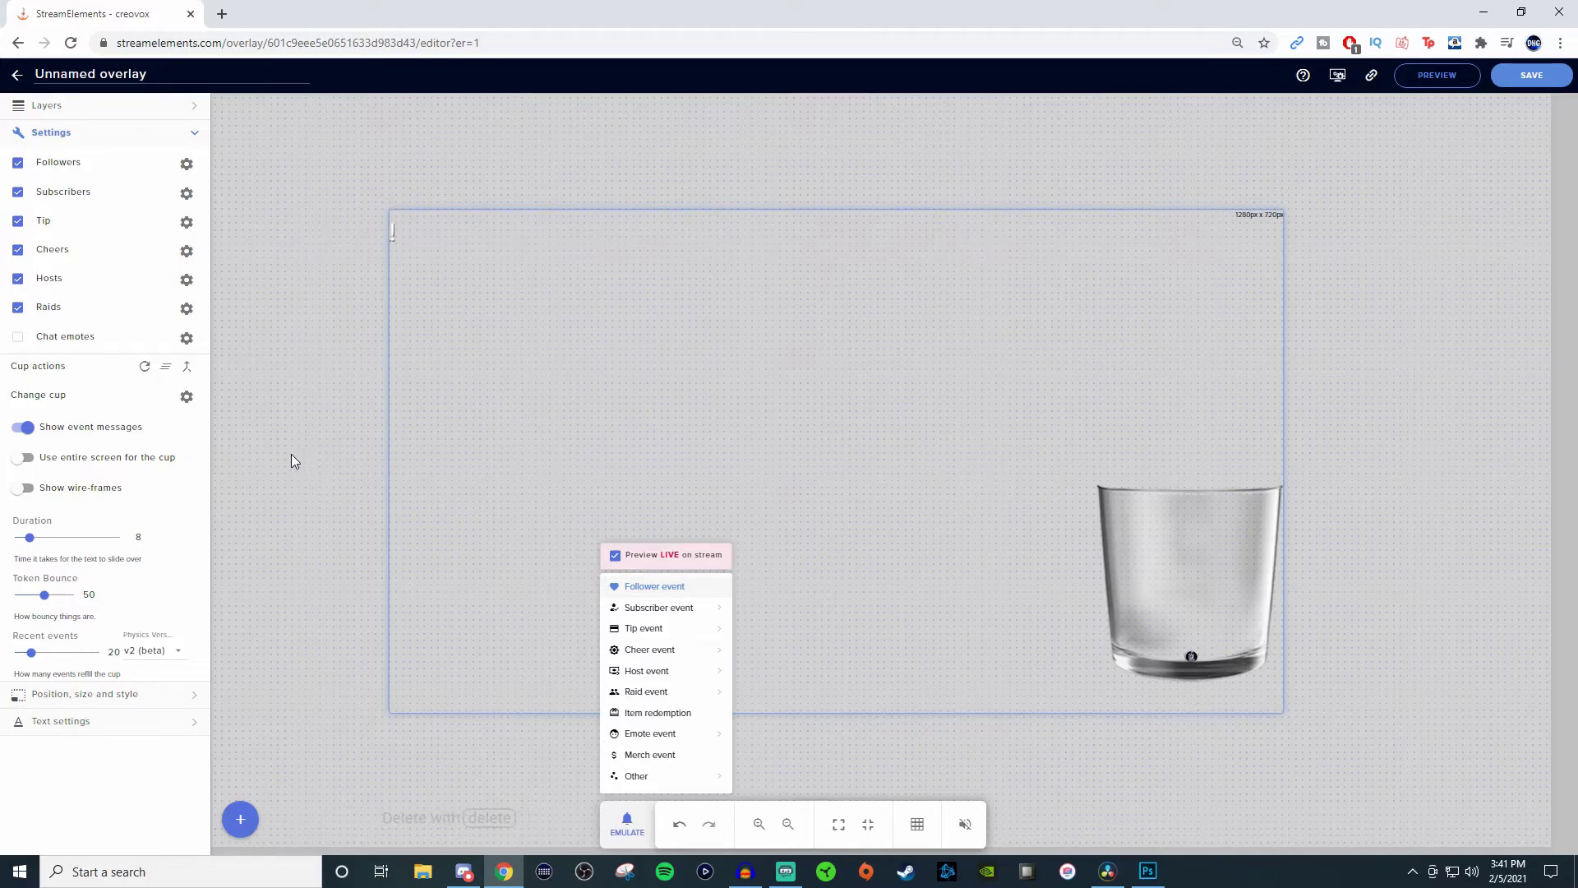
left_click(25, 431)
left_click(27, 428)
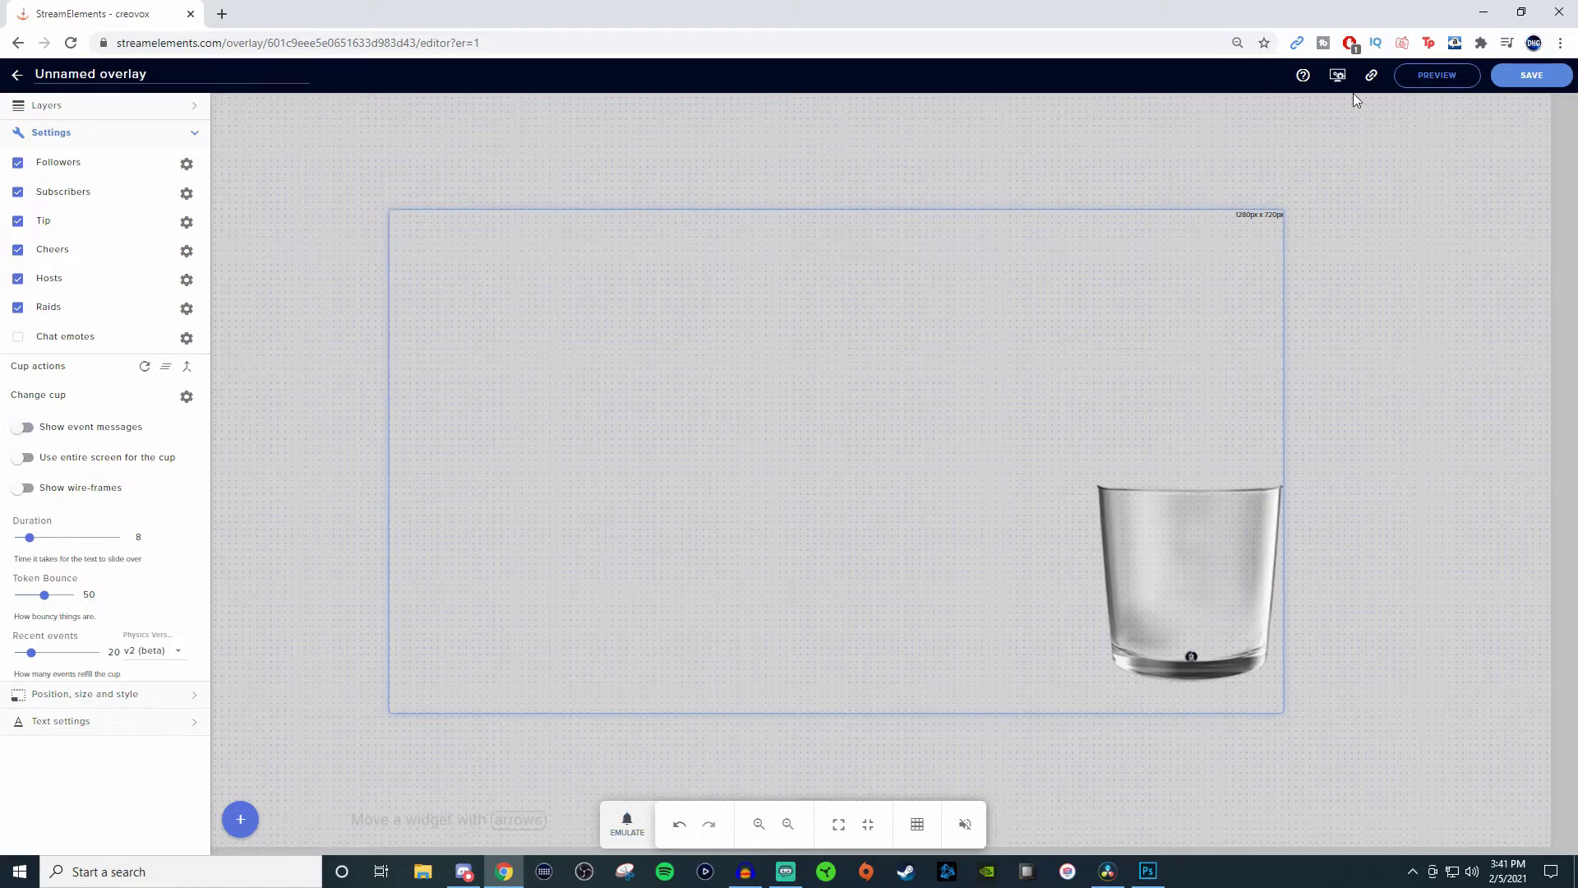
left_click(1537, 76)
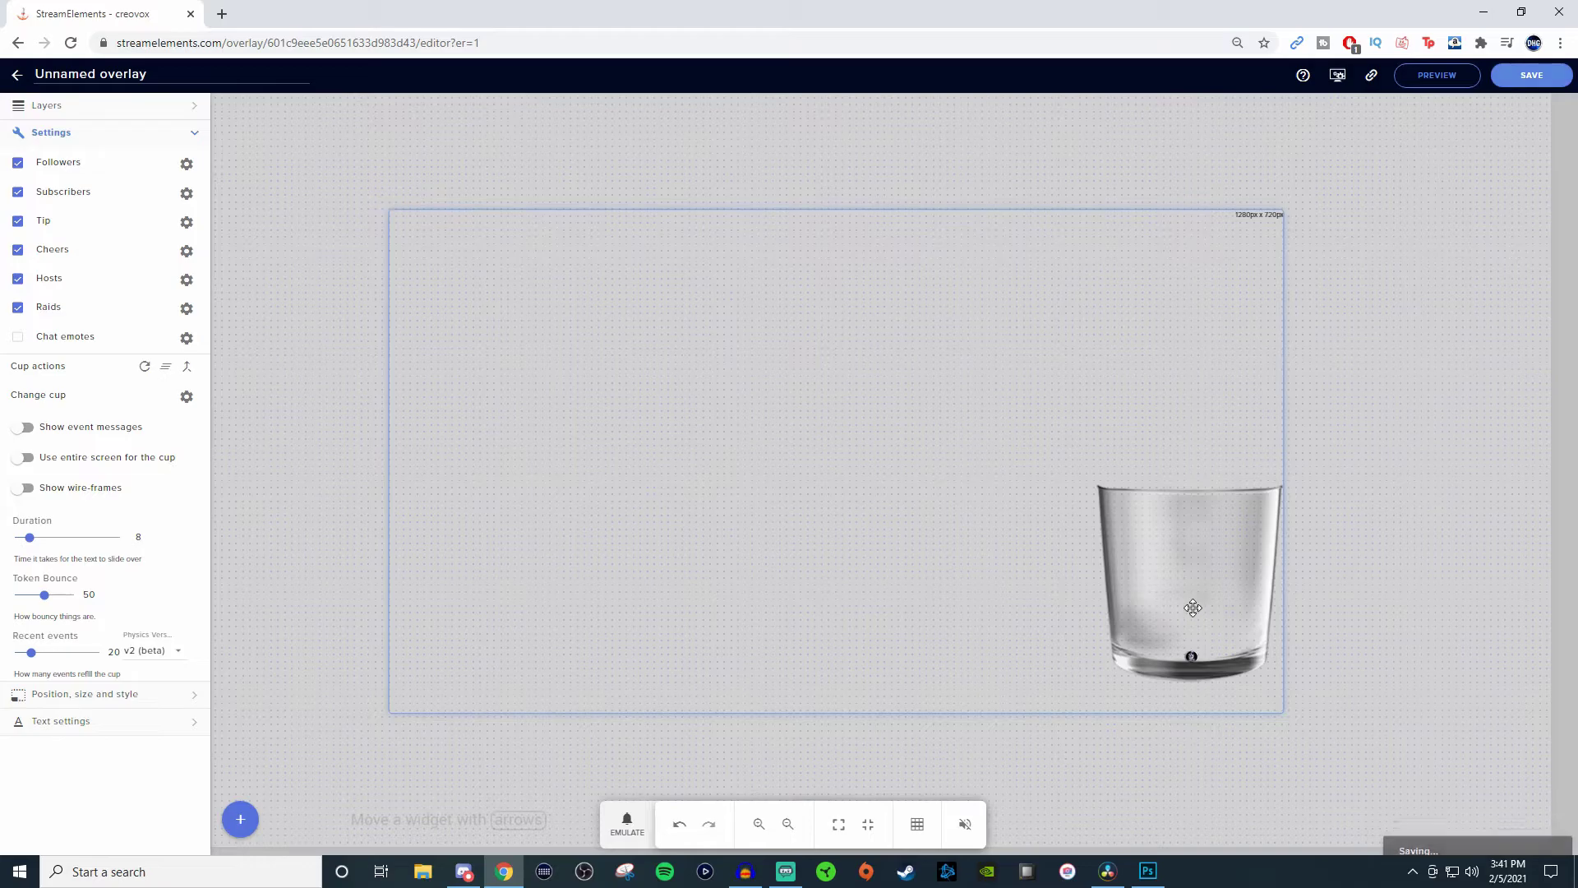
Set the Default follower token size to about x2.2 and save the overlay.
left_click(186, 163)
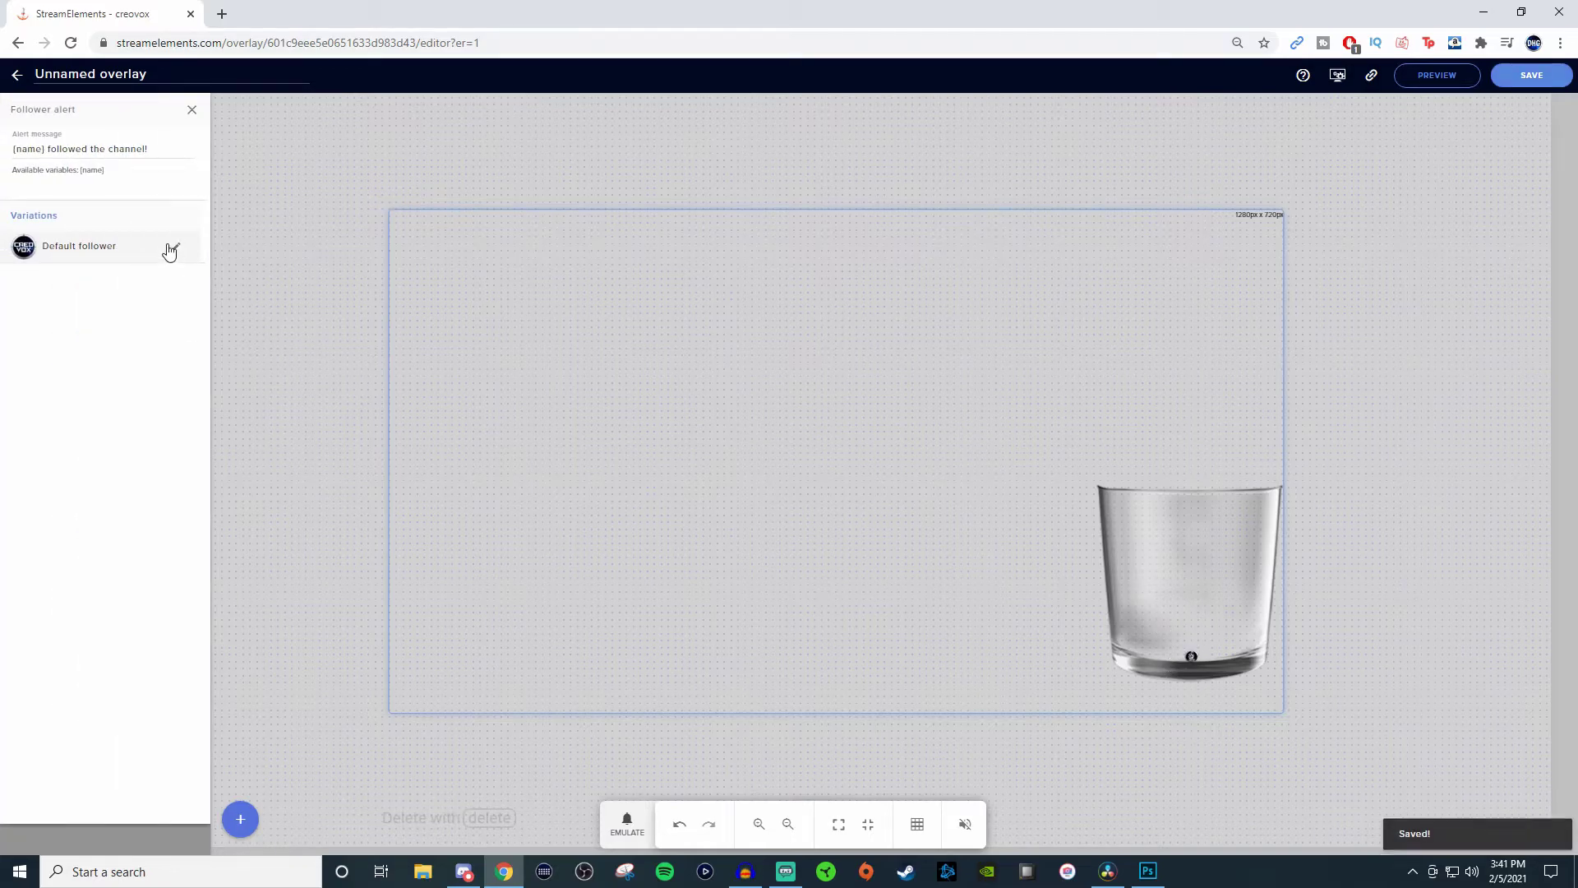
left_click(174, 247)
left_click_drag(530, 580, 722, 577)
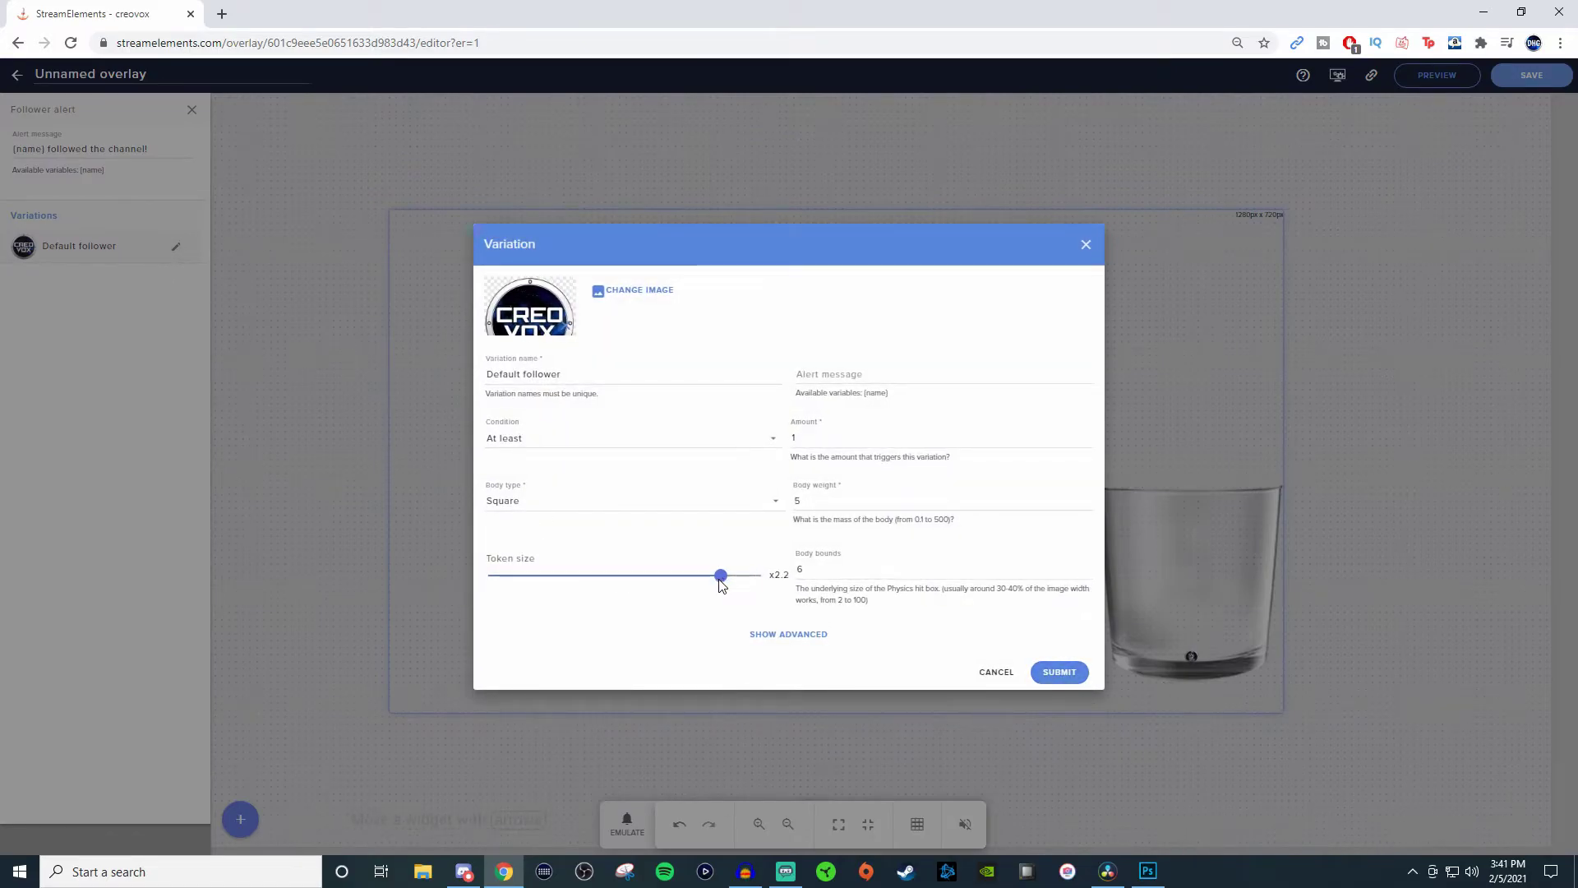
left_click(1058, 674)
left_click(1534, 83)
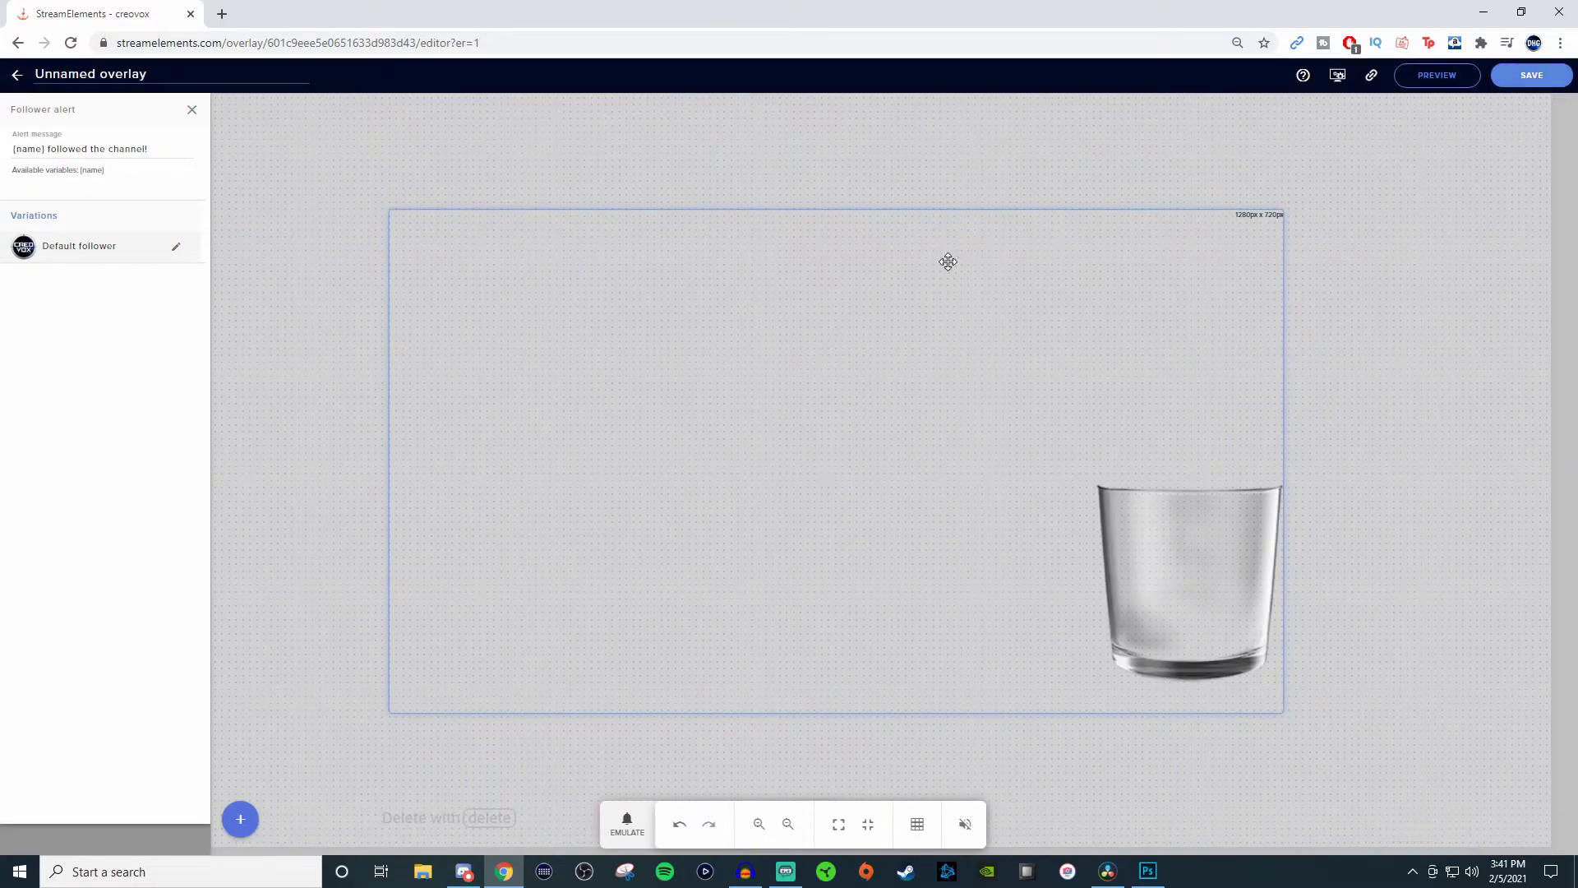
Emulate a Follower event to drop a bigger test token into the cup.
left_click(618, 843)
left_click(622, 588)
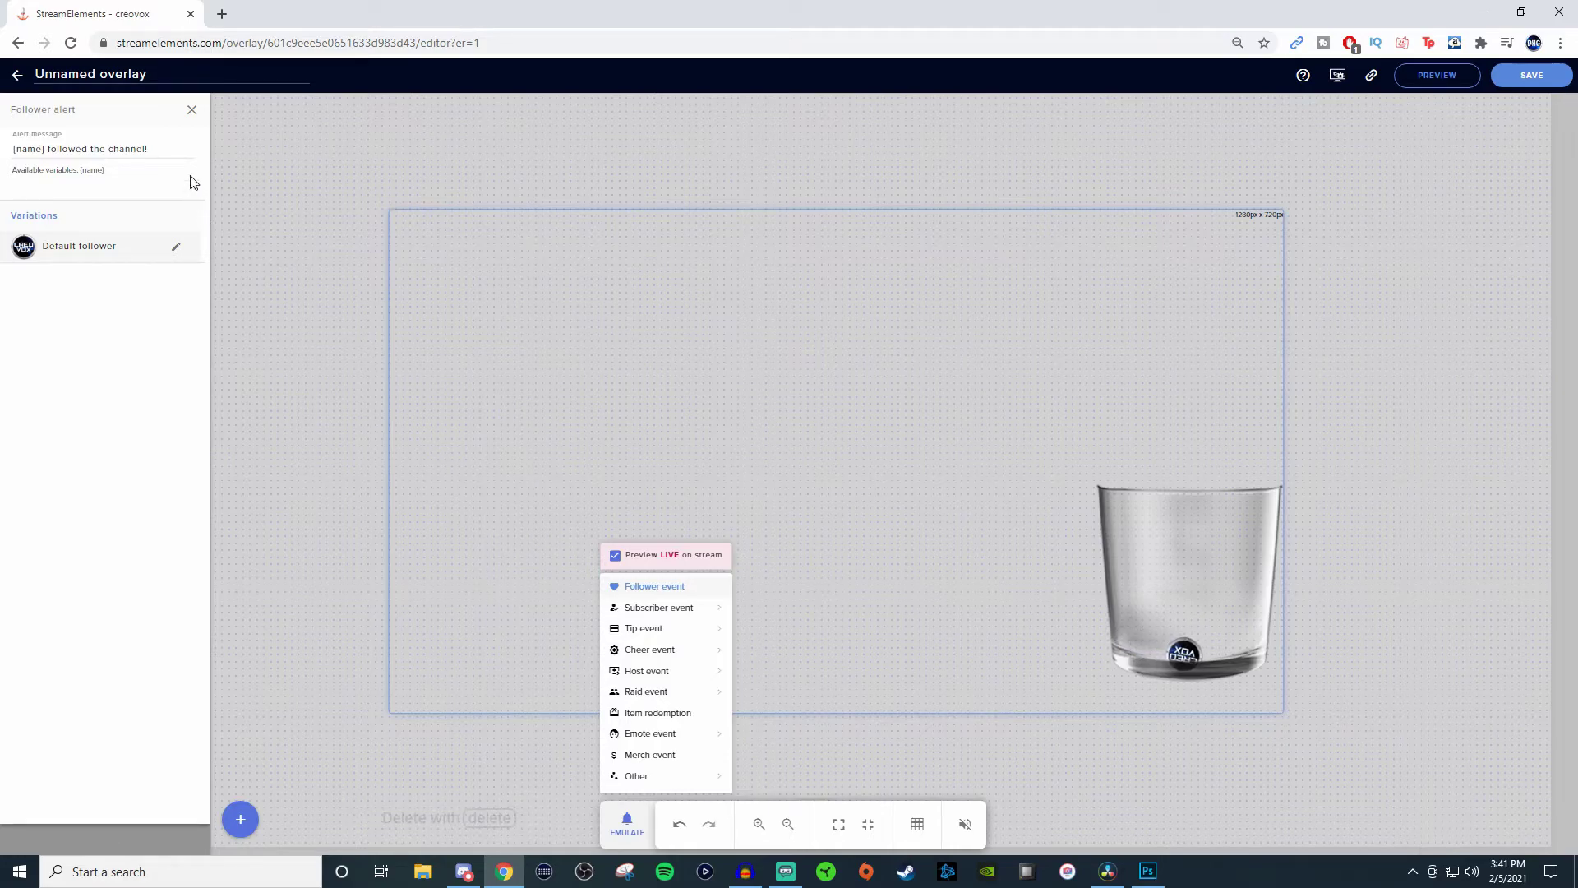
left_click(192, 111)
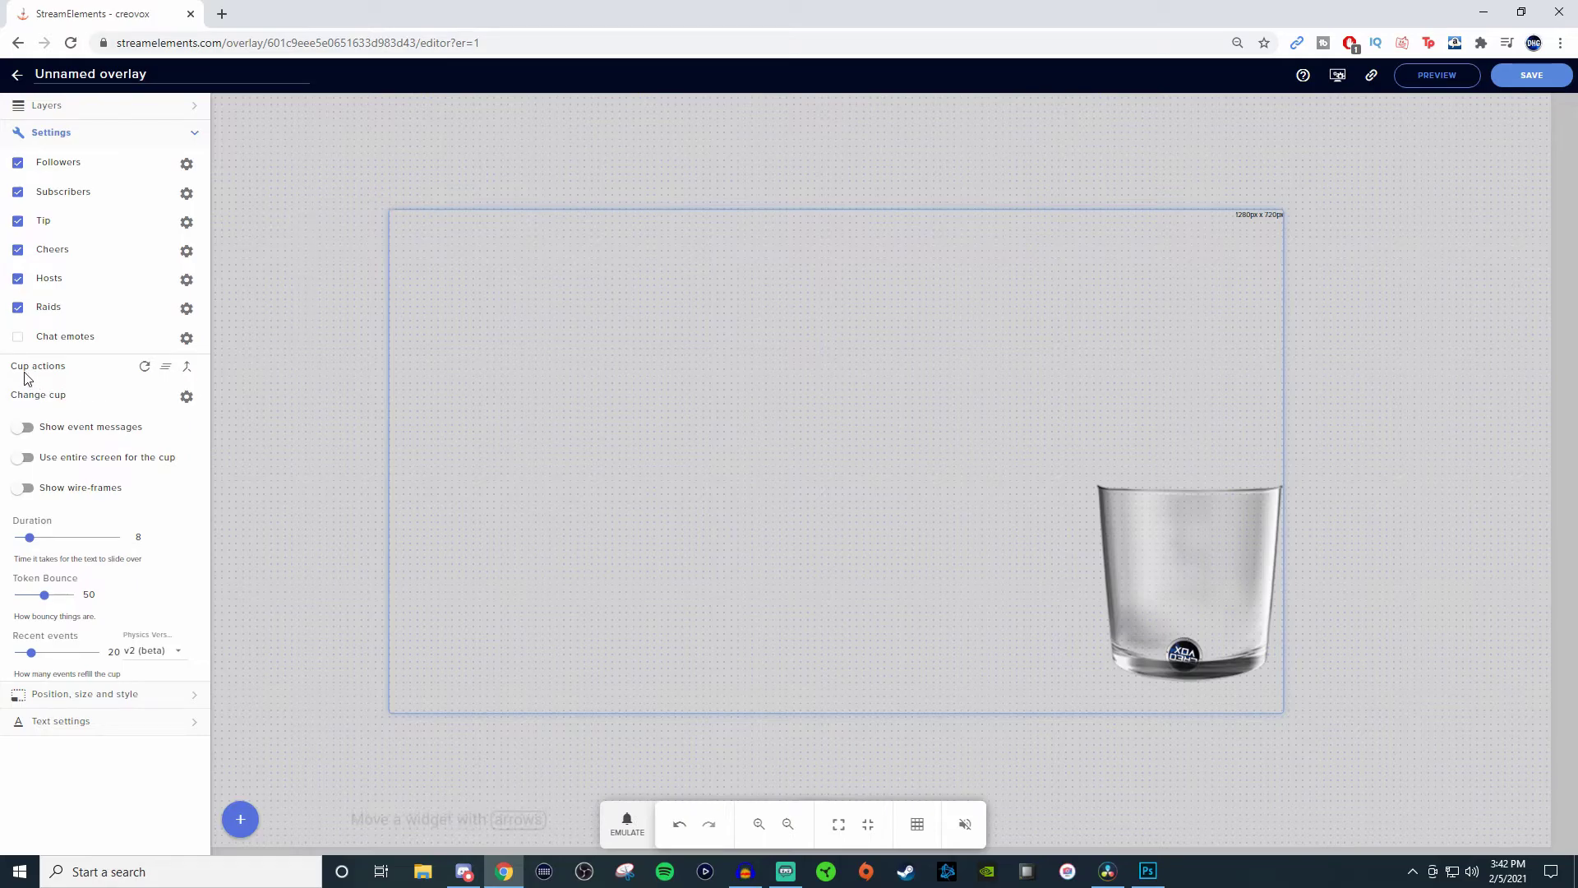
Empty the cup, save the overlay, copy its URL, and switch to Streamlabs OBS.
left_click(166, 371)
left_click(1532, 75)
left_click(1372, 77)
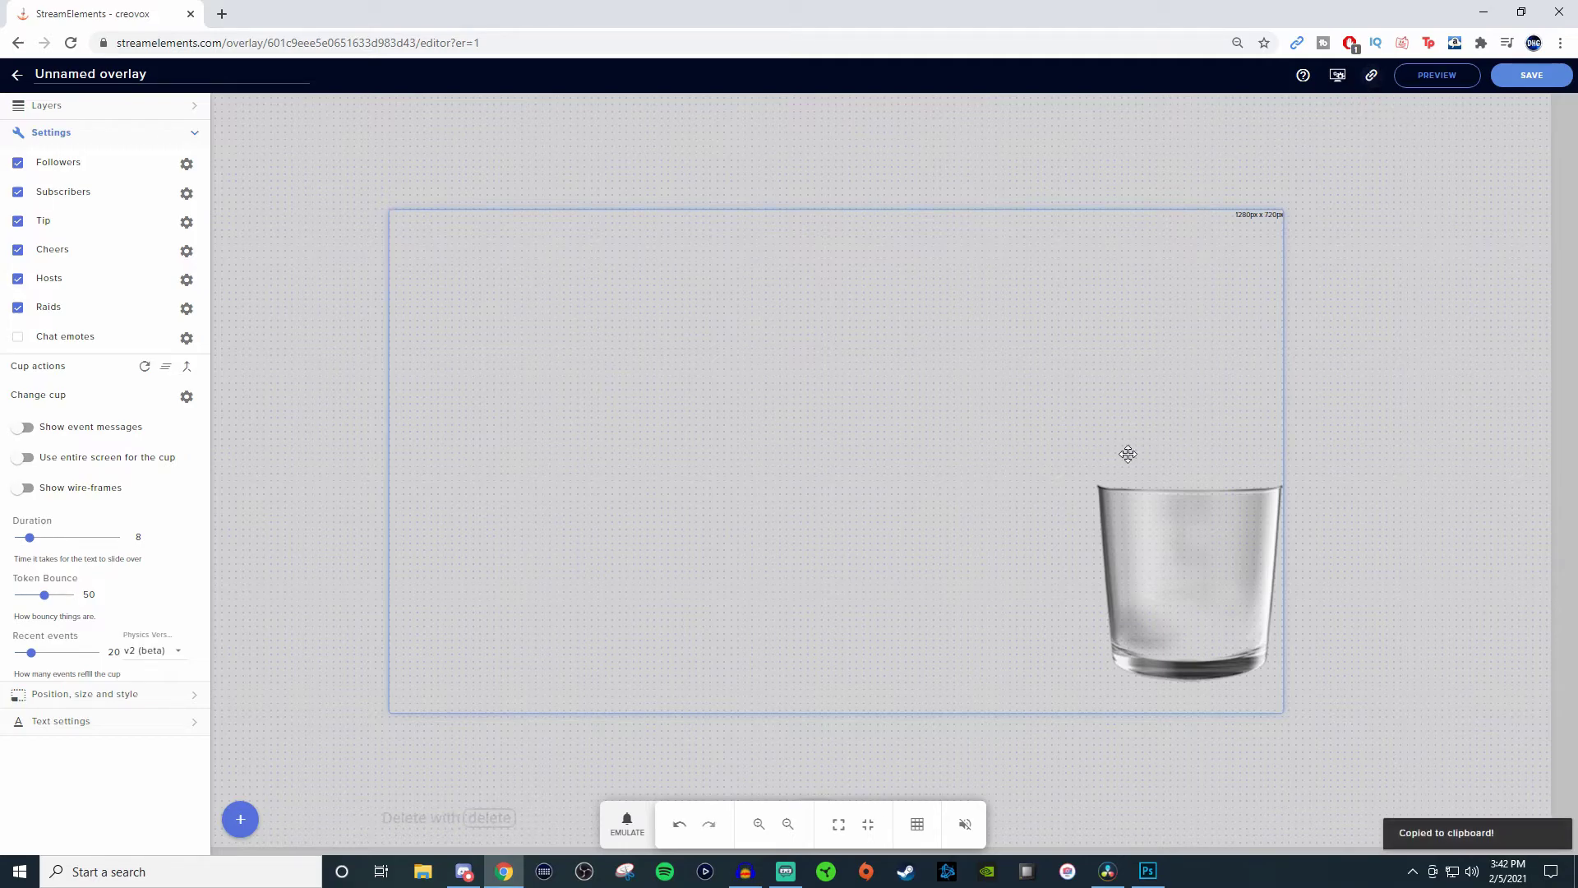
key("alt+Tab")
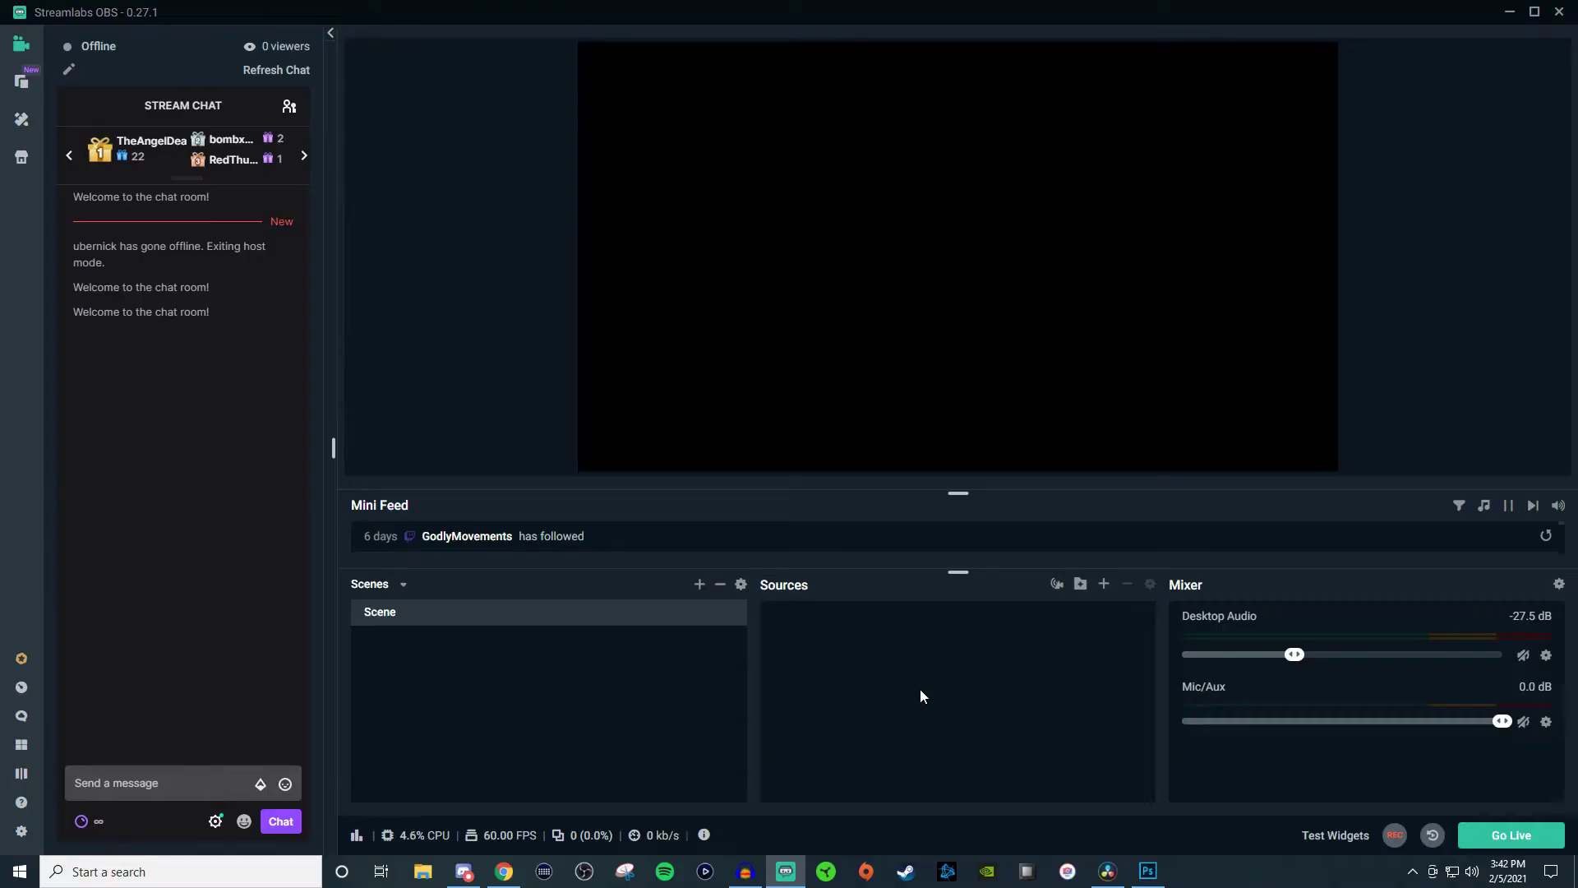
Add a Browser Source to the scene using the copied StreamElements overlay URL.
left_click(1103, 585)
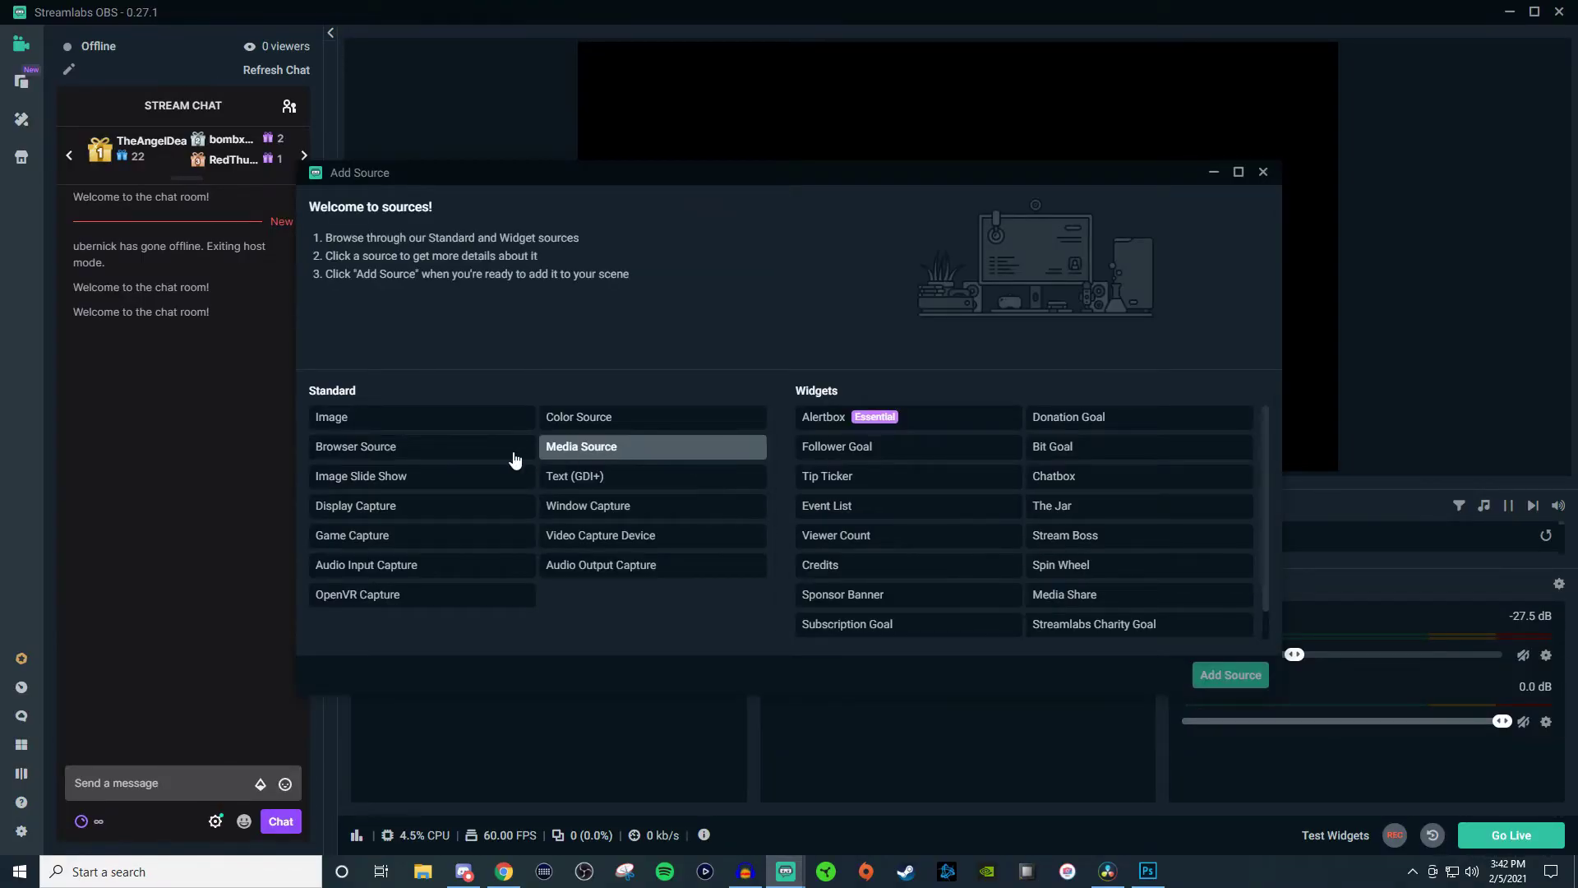
left_click(420, 447)
left_click(1245, 681)
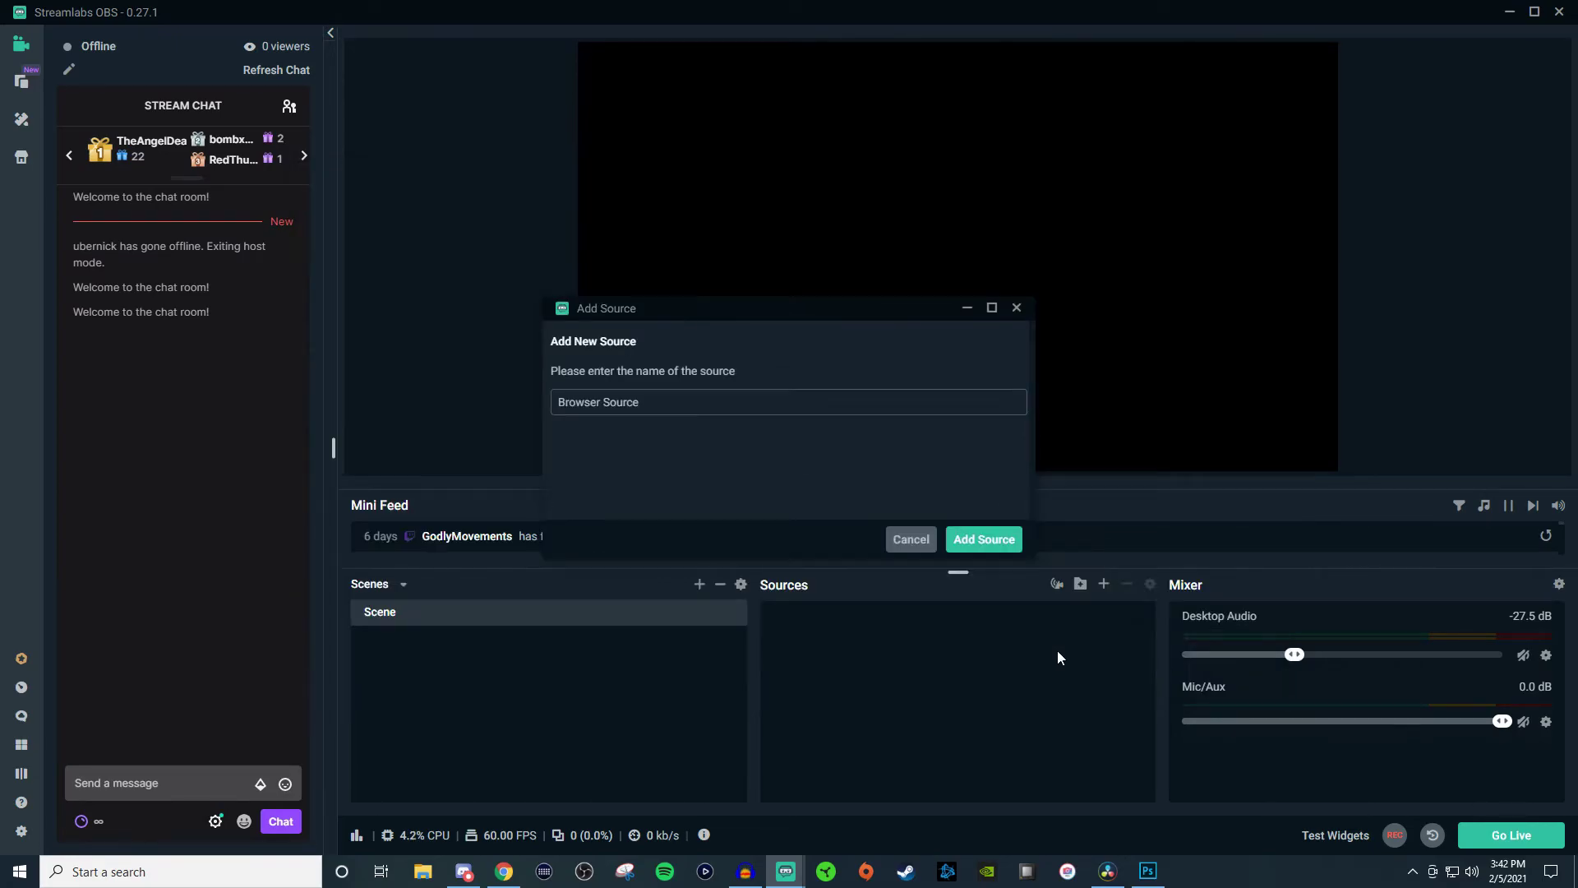
left_click(1001, 539)
left_click_drag(920, 341, 591, 358)
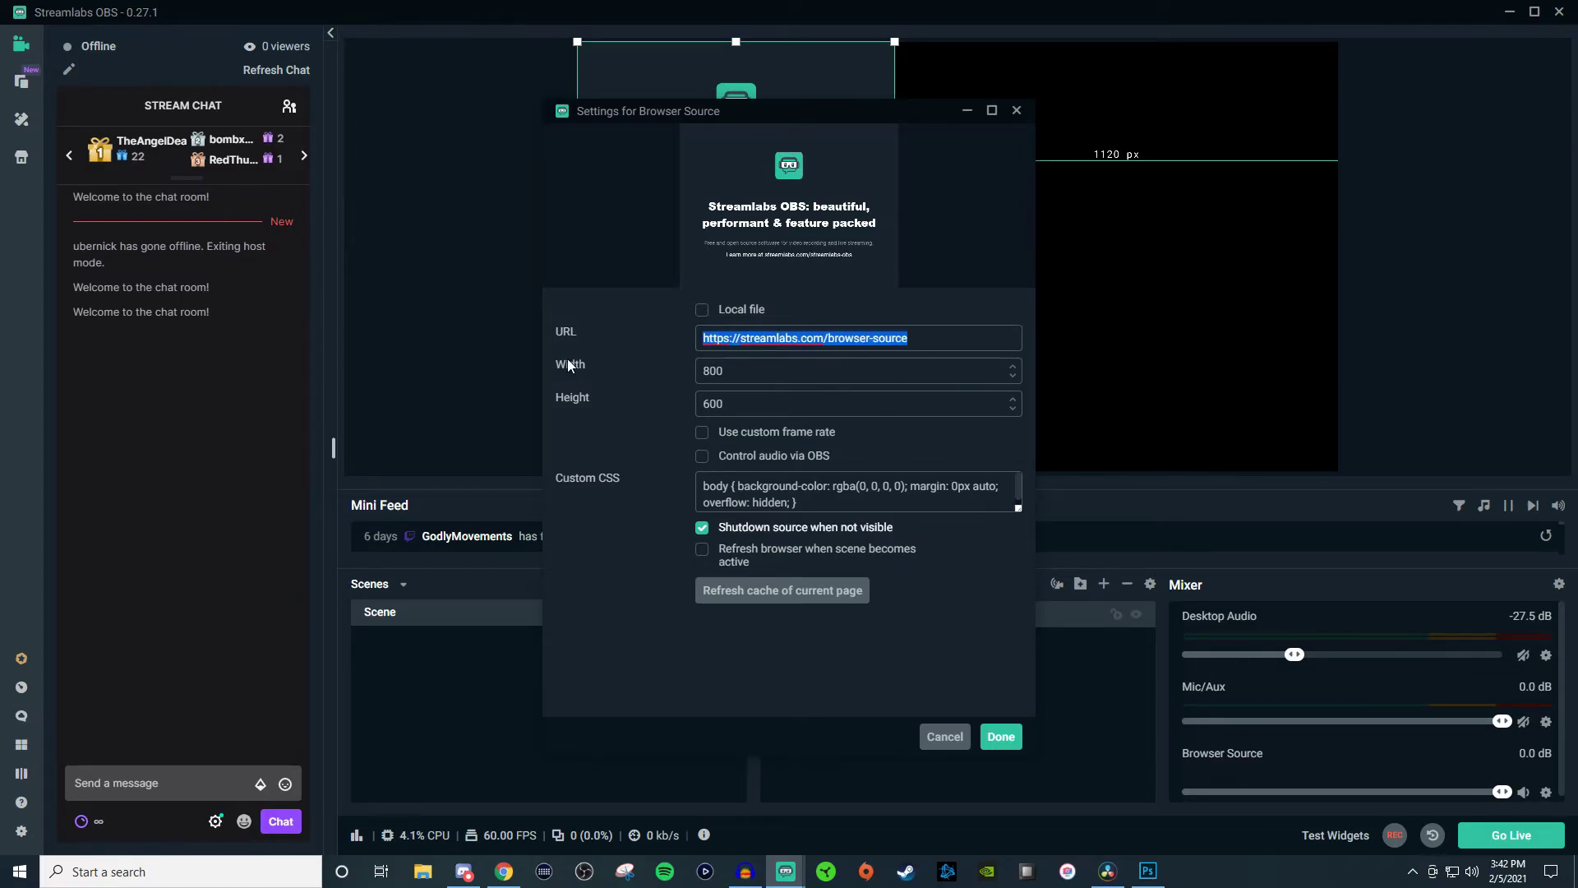
key("ctrl+v")
key("Tab")
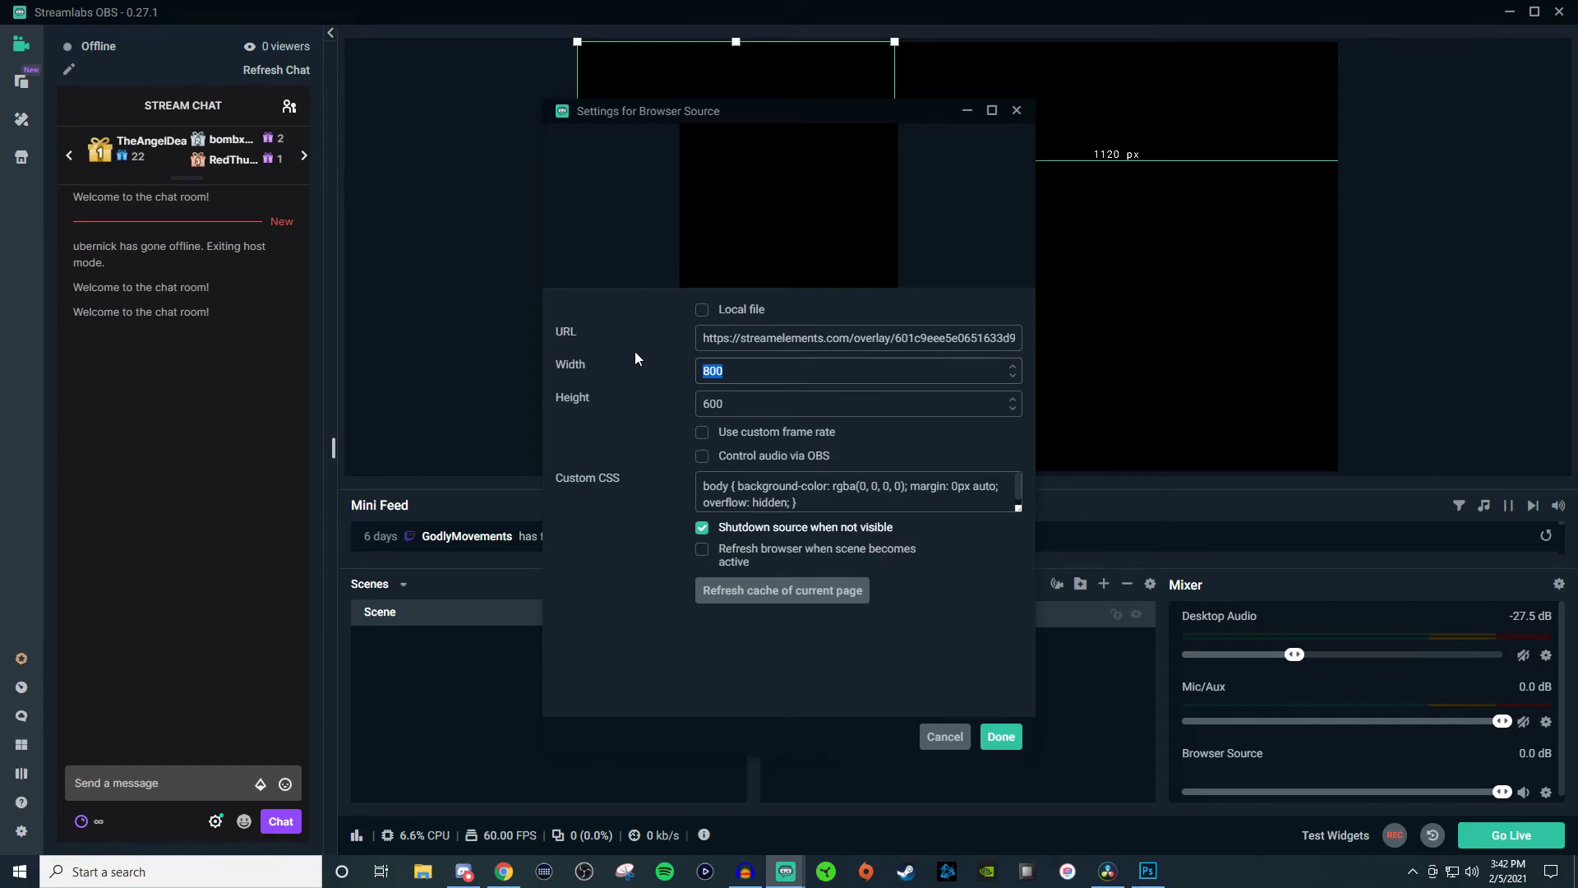
Size the browser source to 1920×1080 and move it so the glass sits bottom-right.
type("1920")
key("Tab")
type("1080")
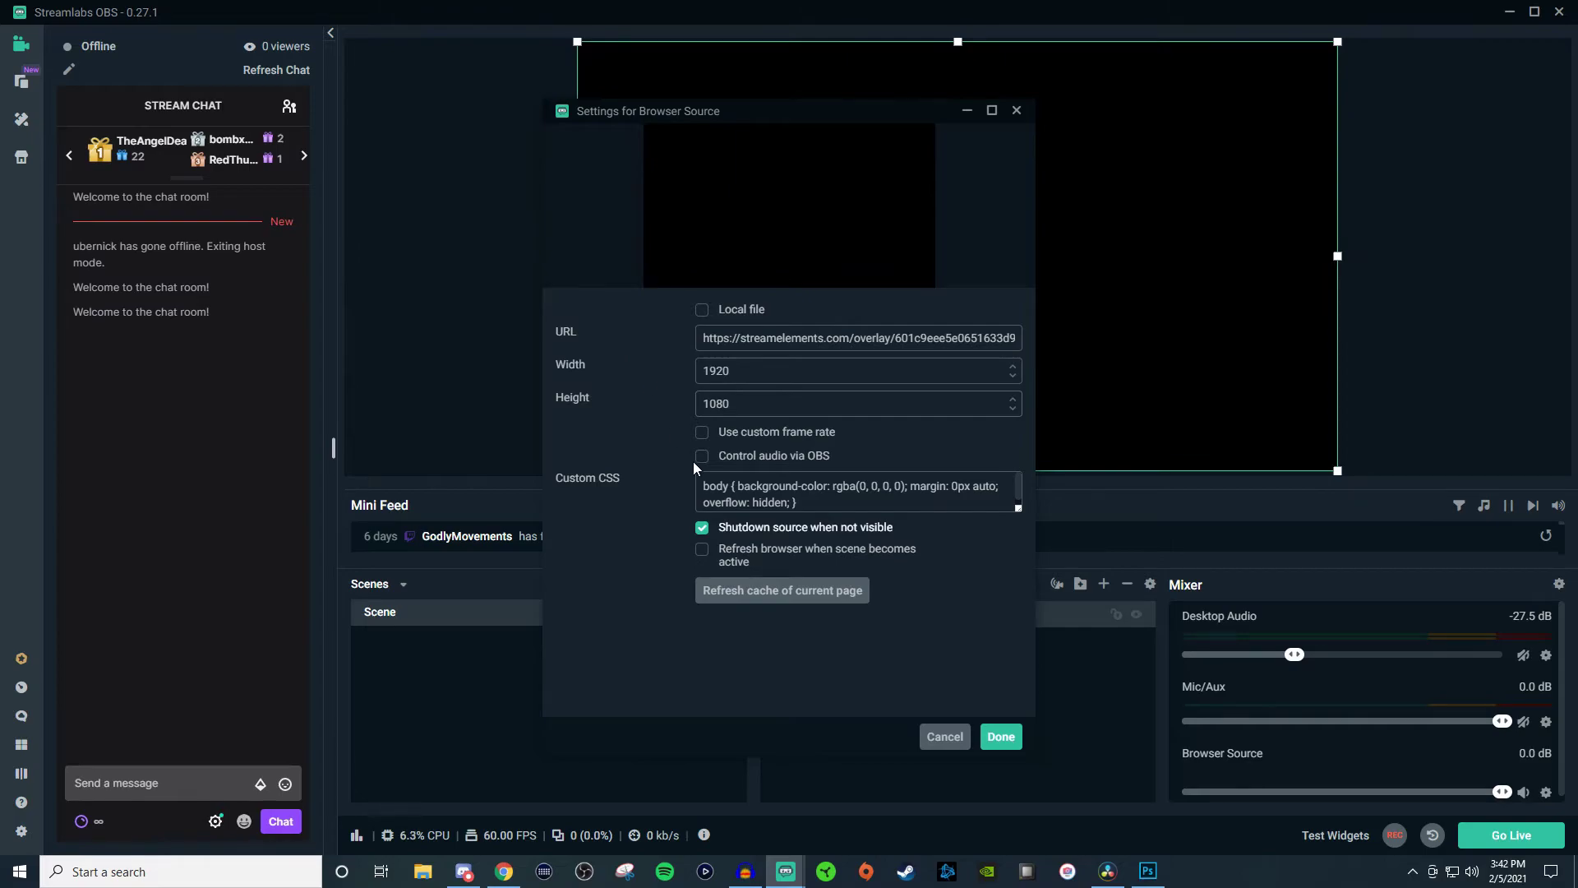
left_click(1001, 736)
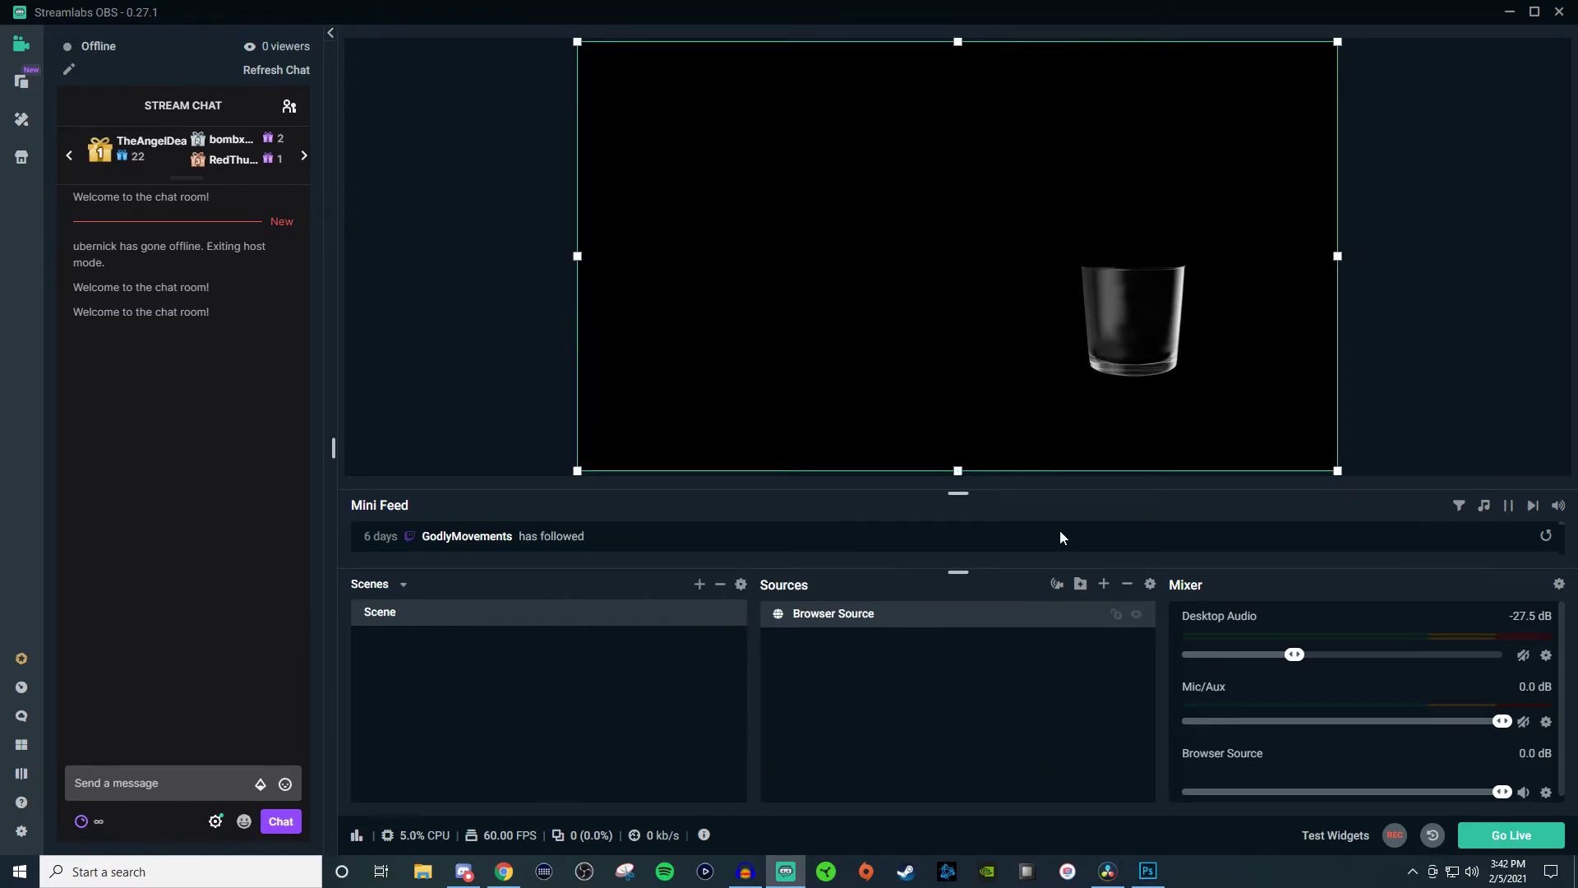
left_click_drag(1136, 338, 1262, 431)
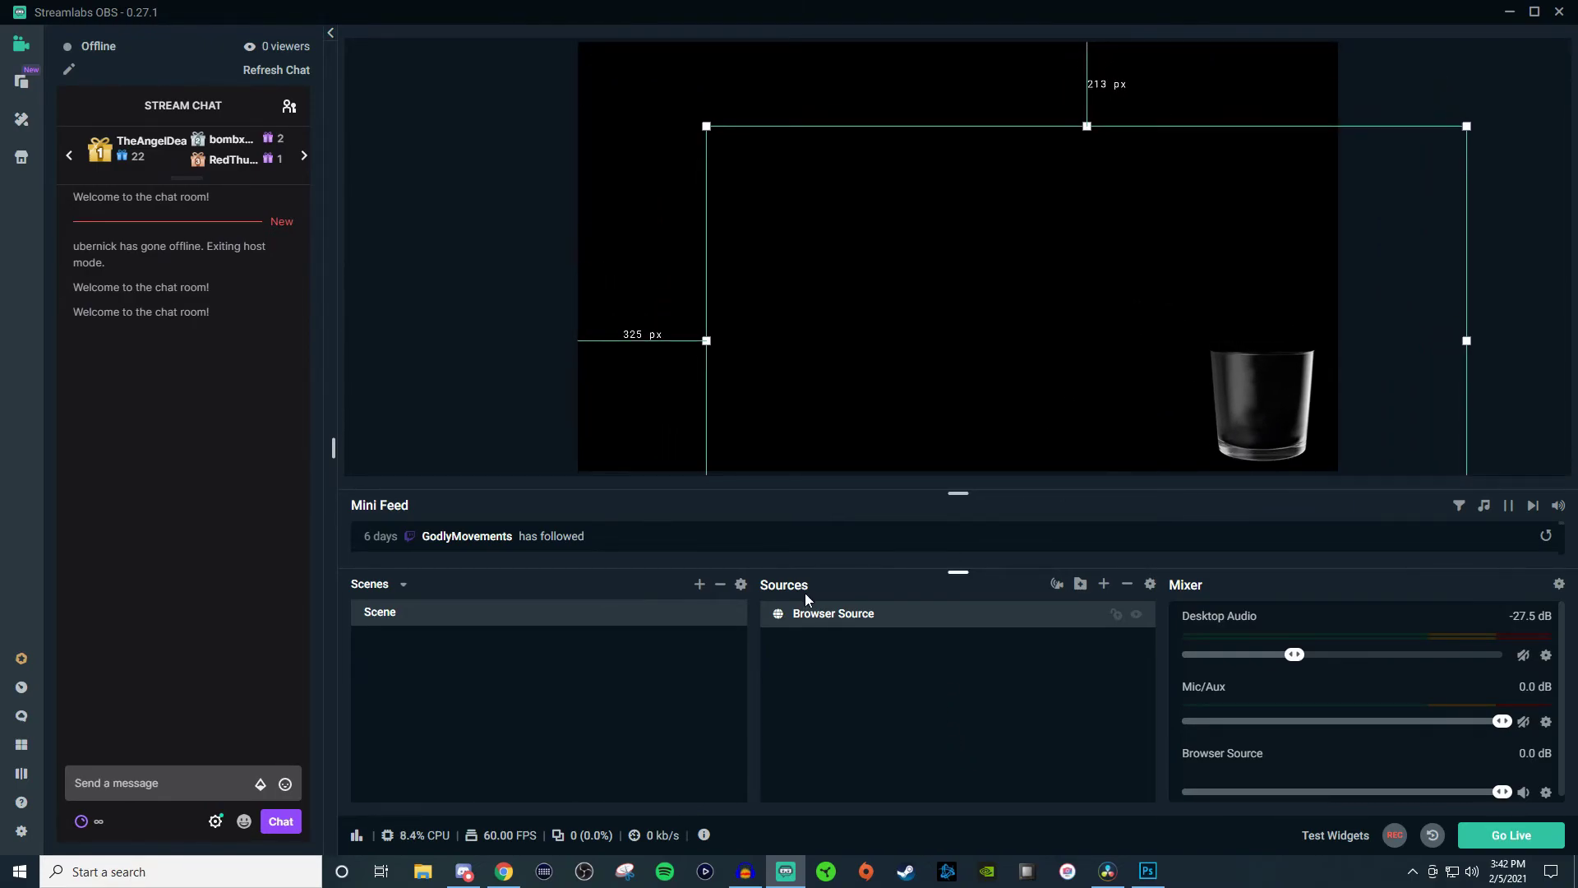
left_click(560, 333)
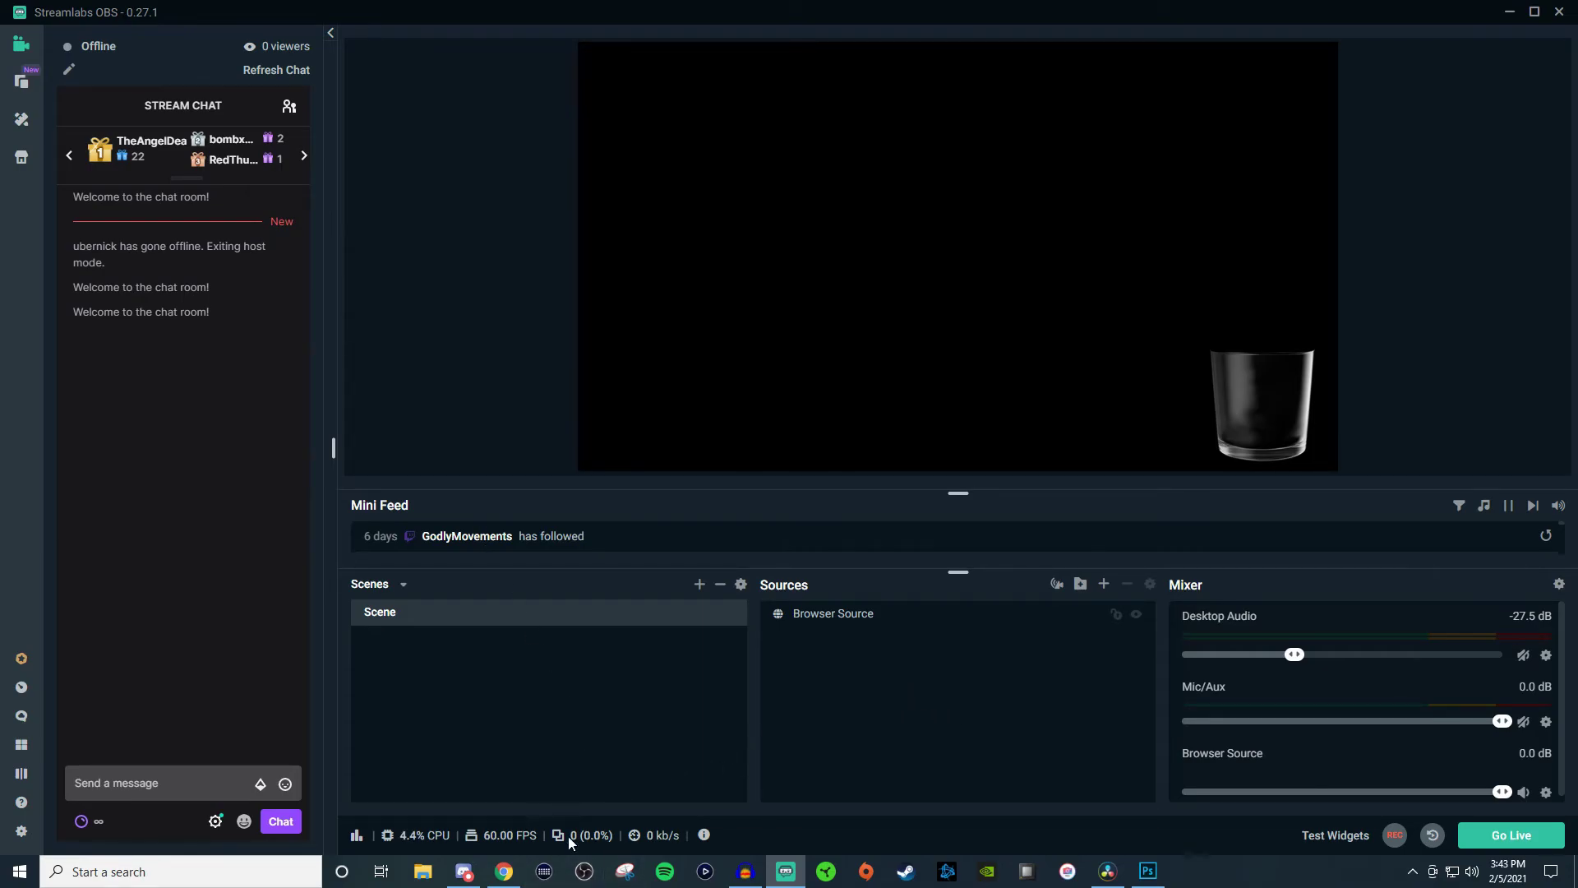
left_click(504, 872)
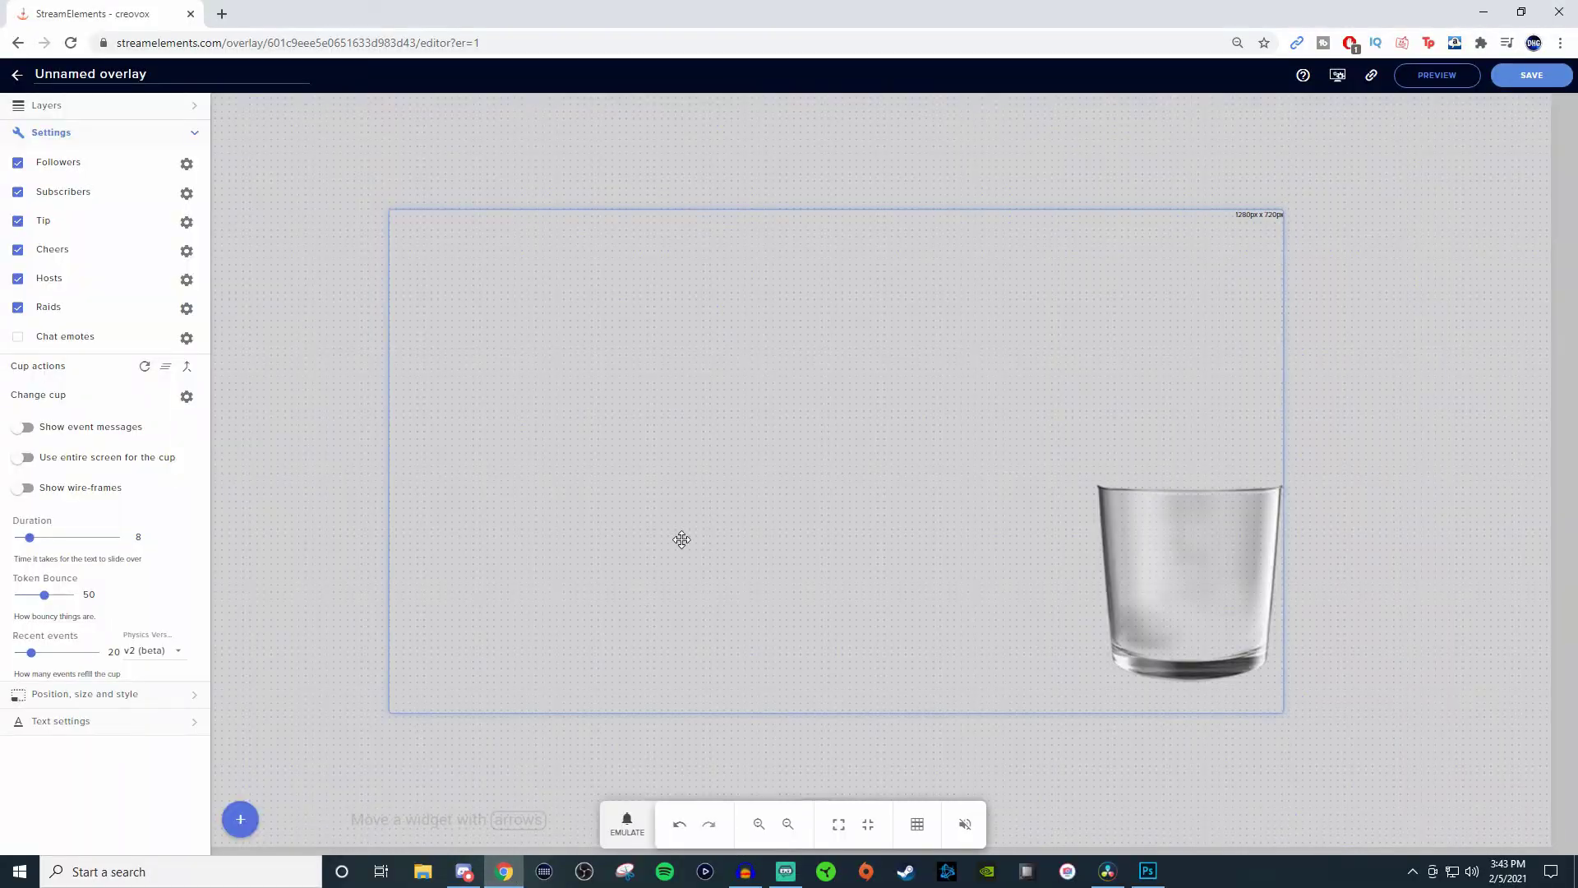
left_click(627, 822)
left_click(677, 591)
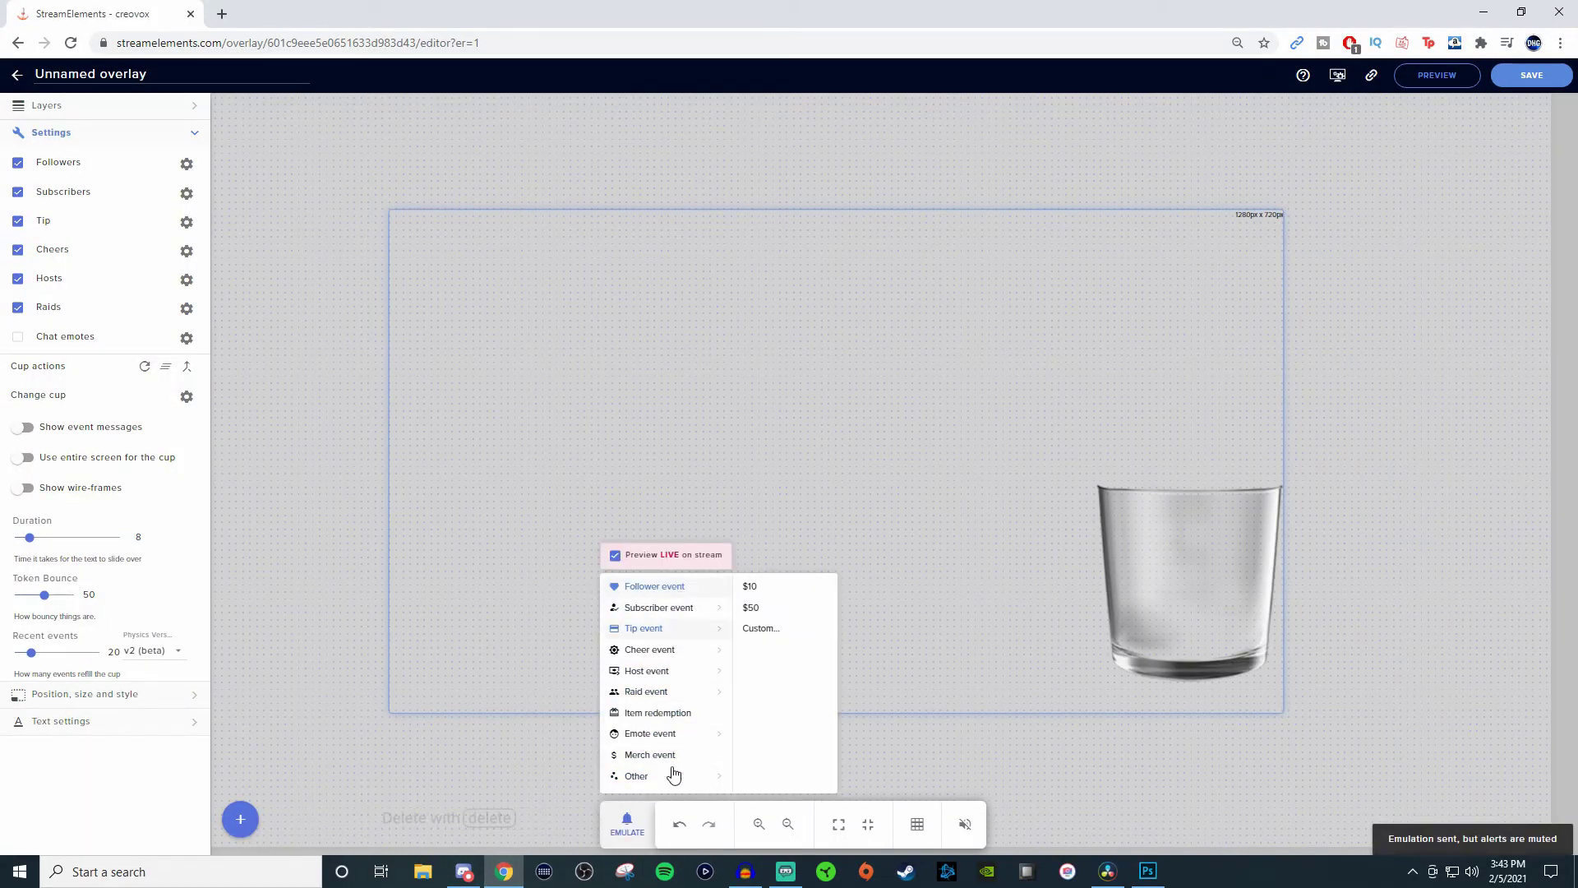
left_click(789, 876)
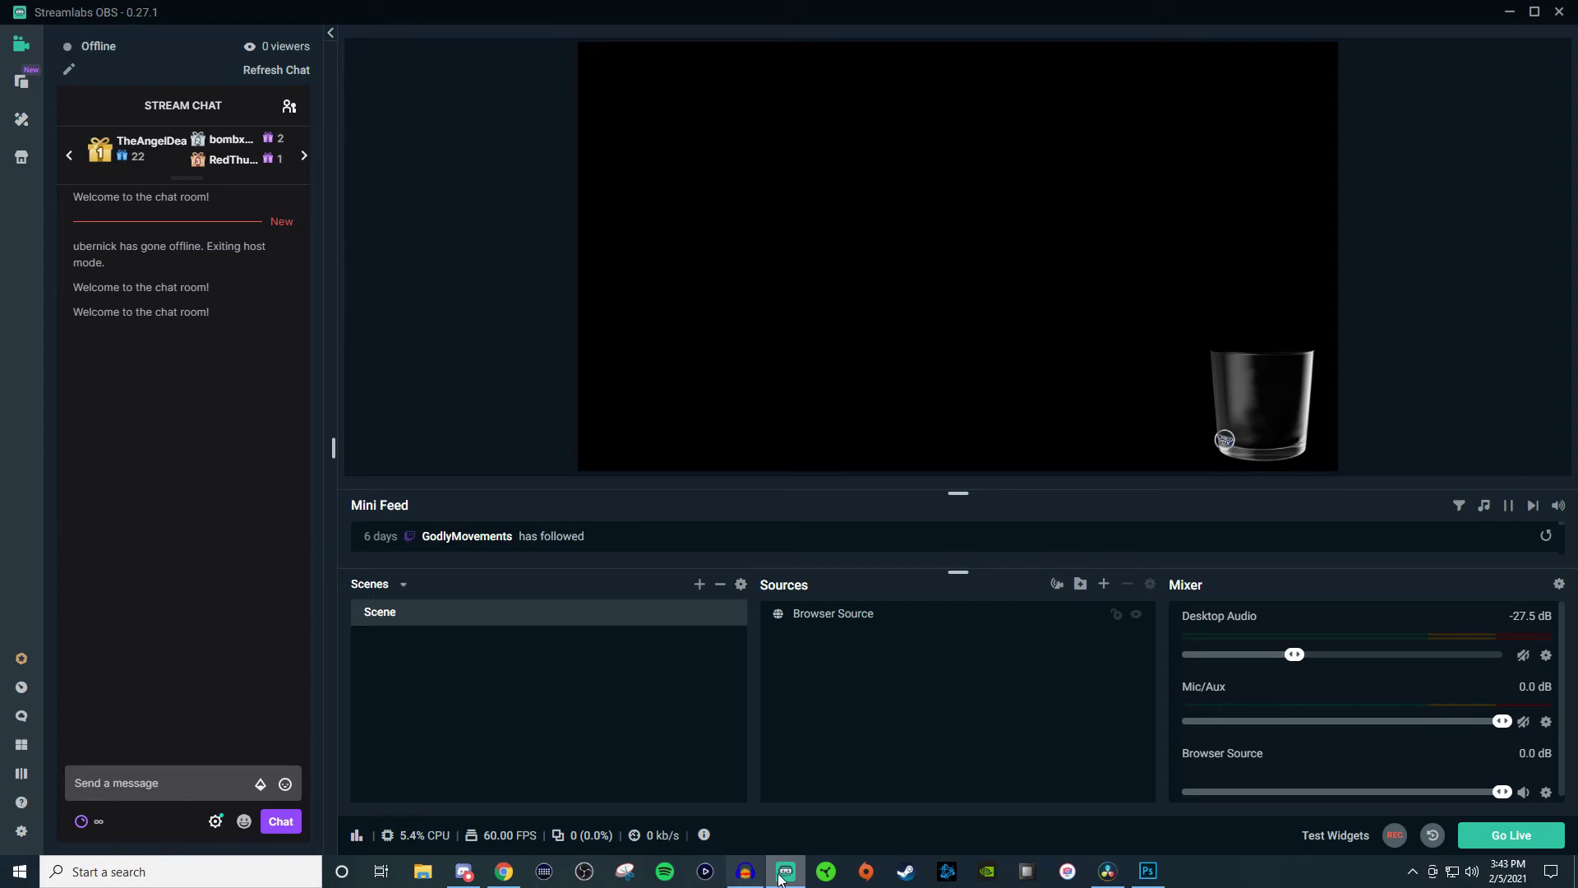
mouse_move(780, 877)
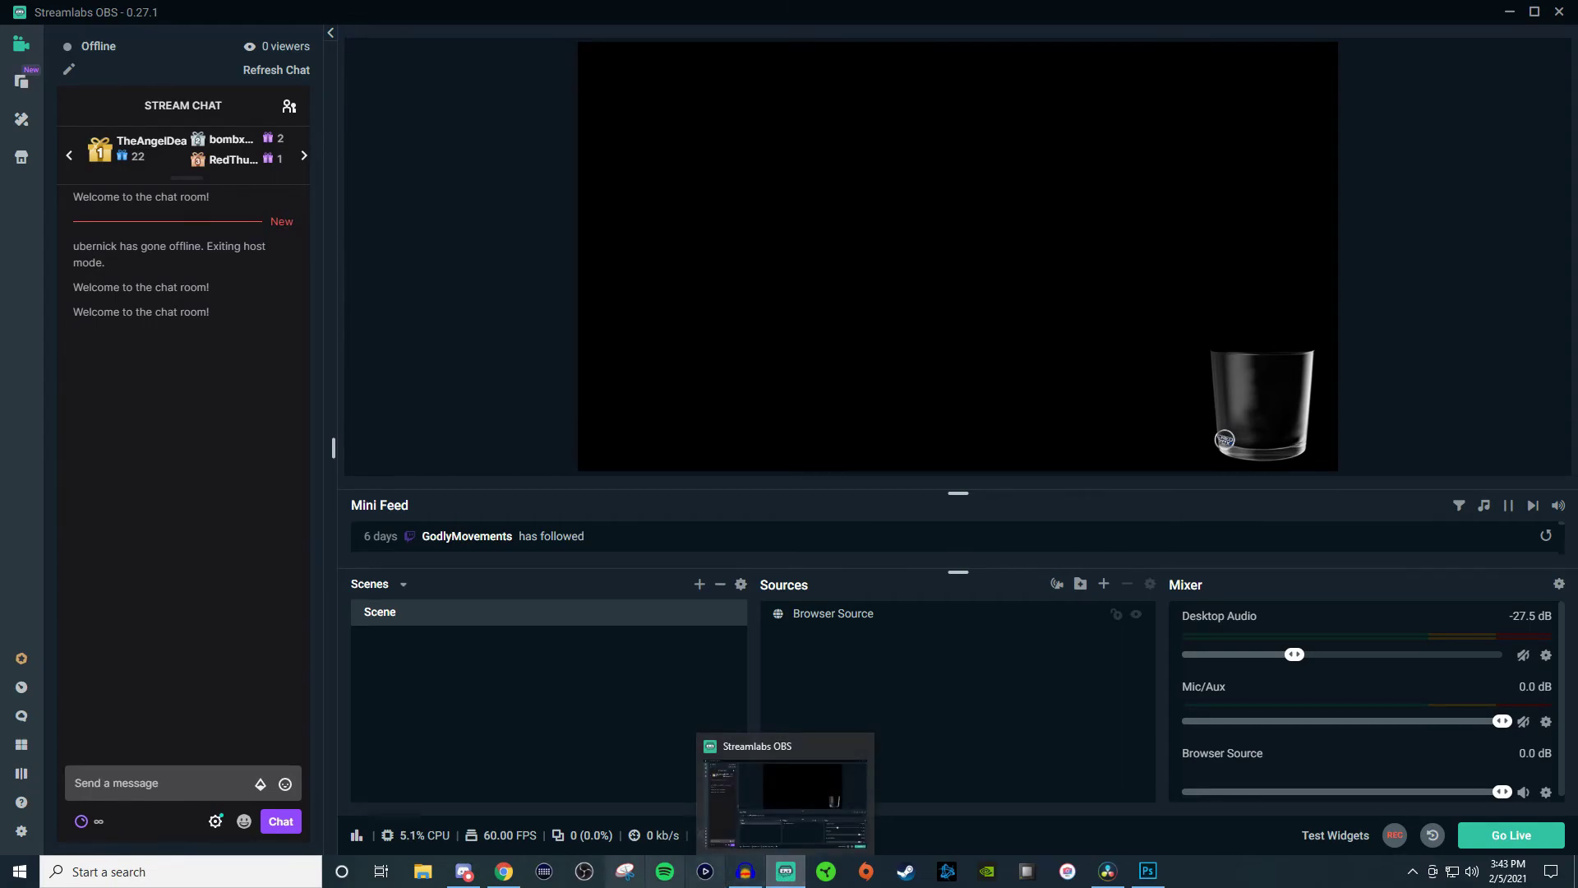
left_click(504, 873)
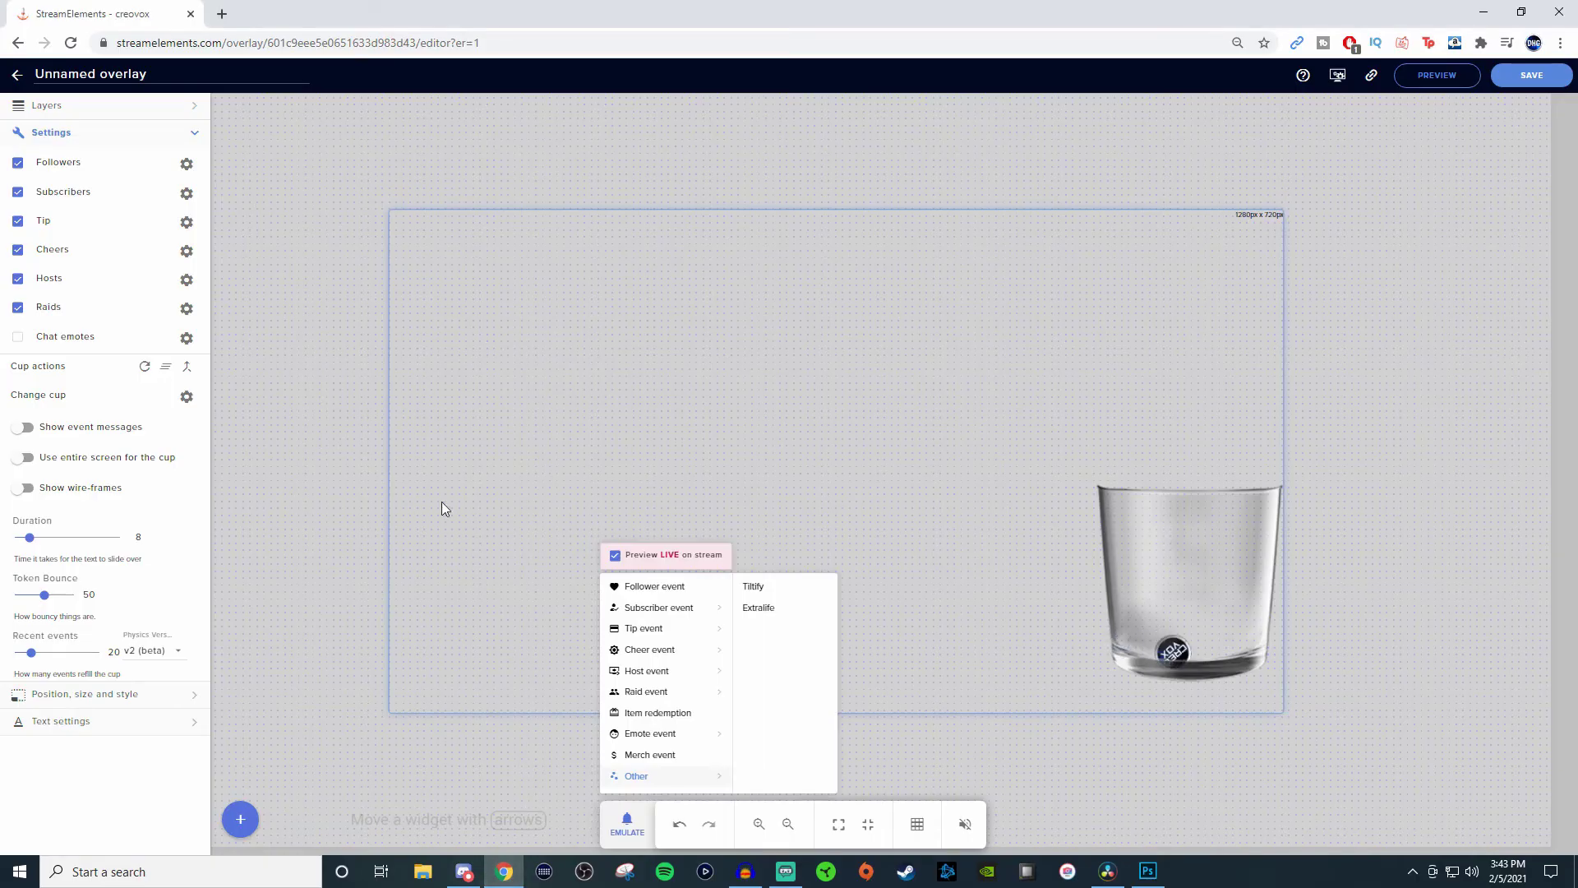
left_click(165, 375)
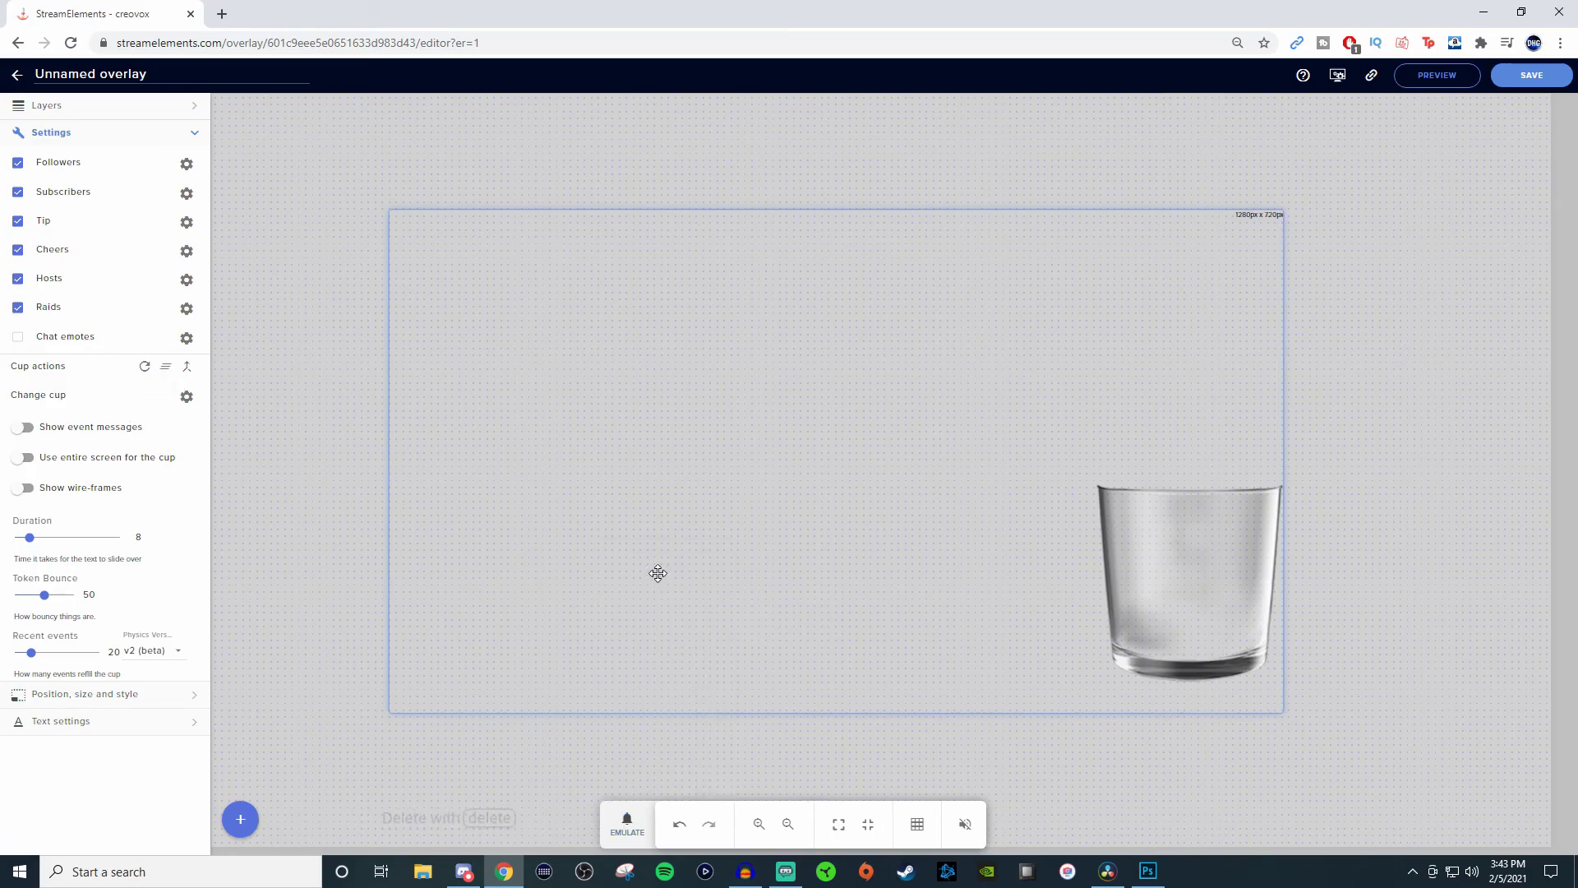
left_click(794, 869)
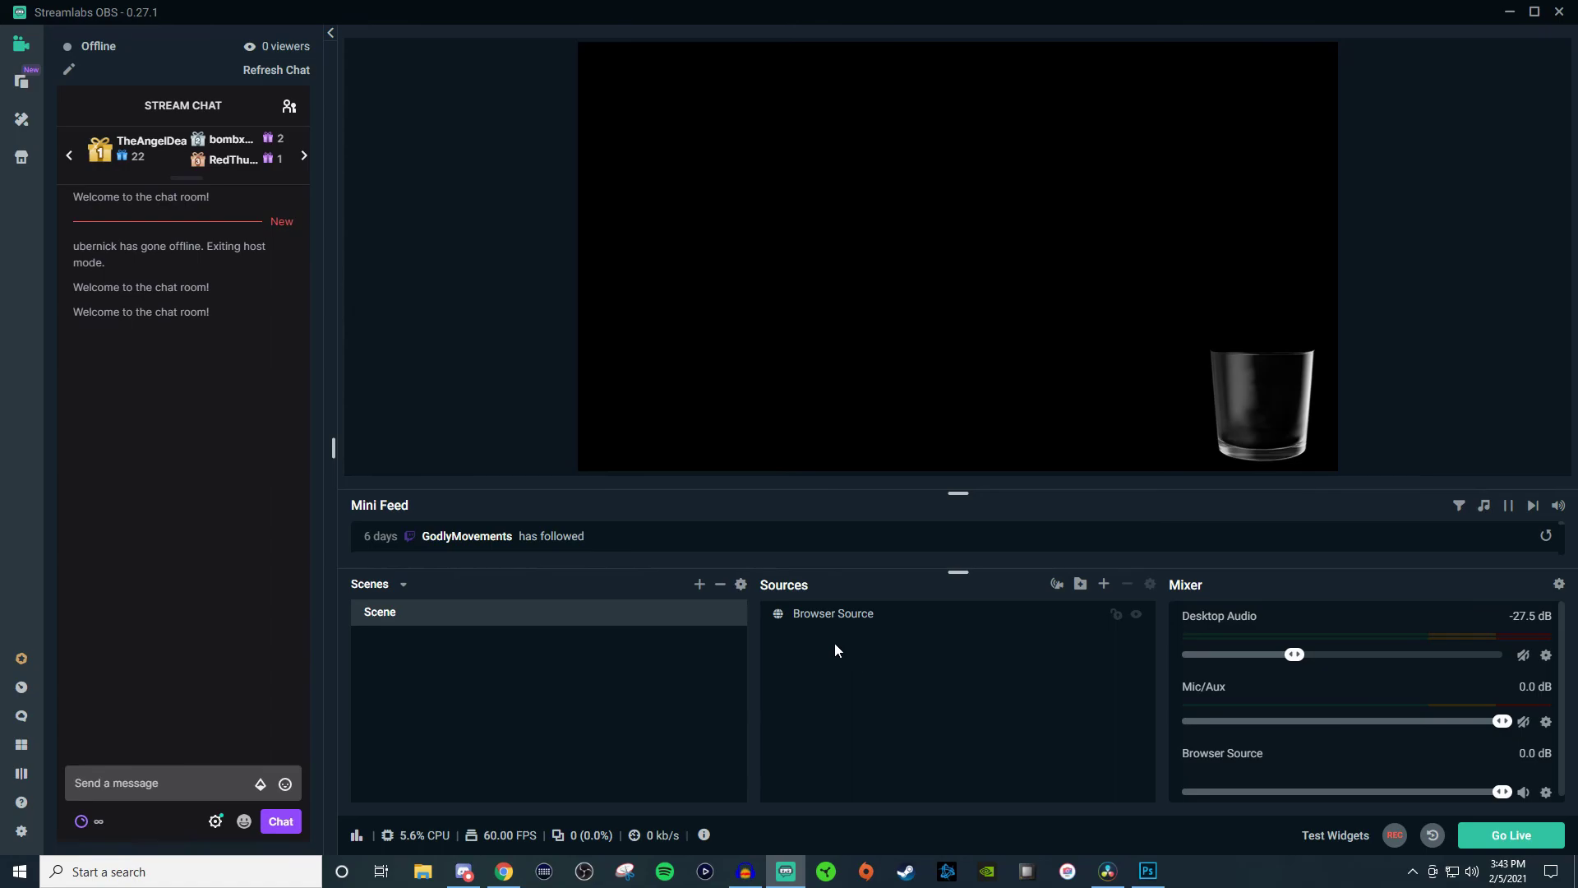